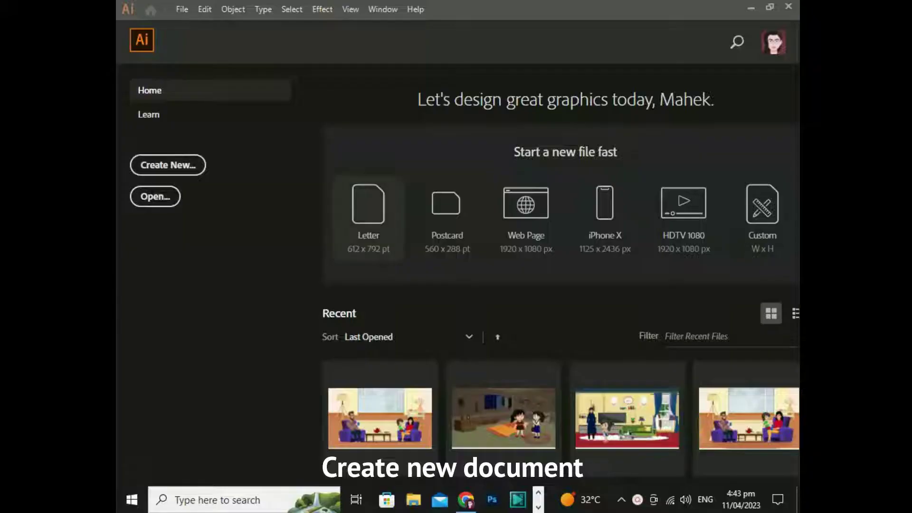
# Create a new 1920 × 1080 px document with a blank artboard.
pyautogui.click(182, 171)
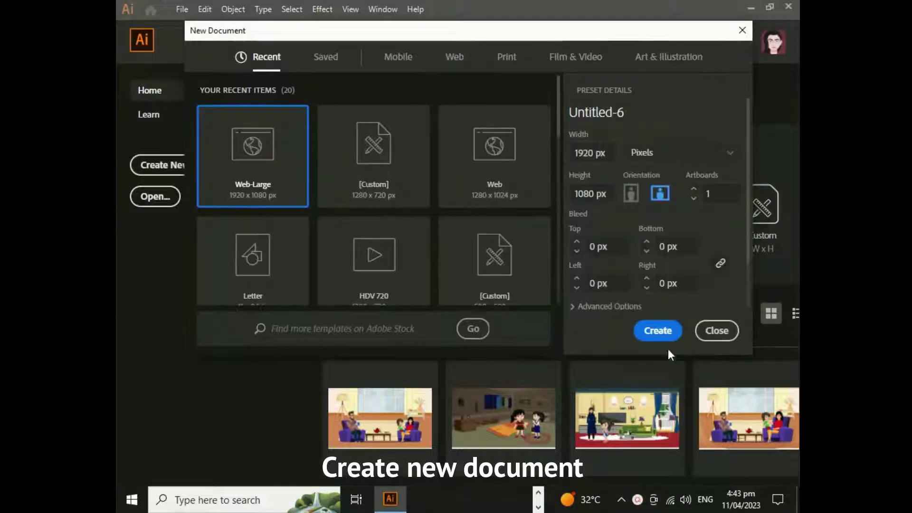
pyautogui.click(608, 153)
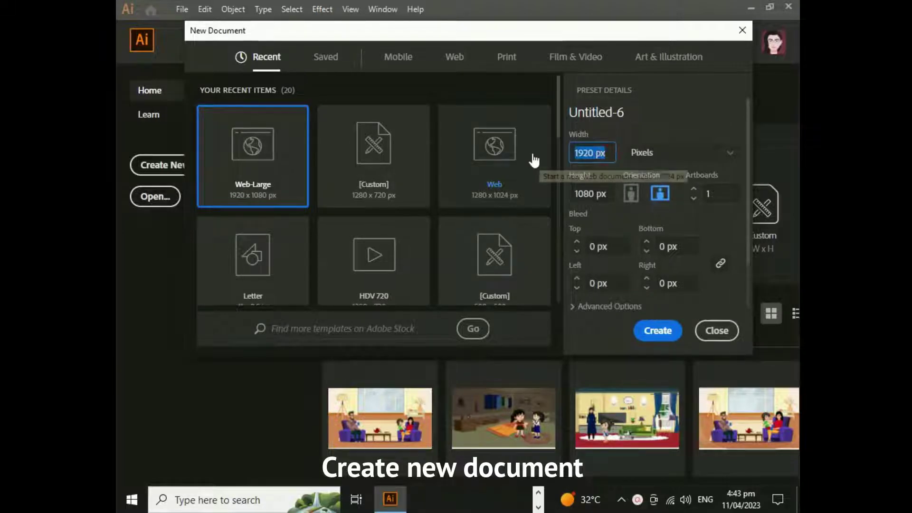
pyautogui.write('1920')
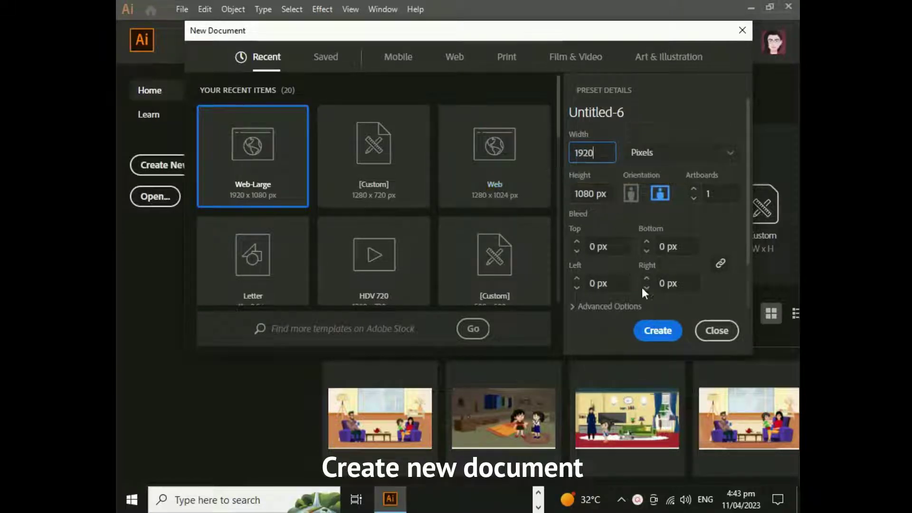
pyautogui.click(646, 332)
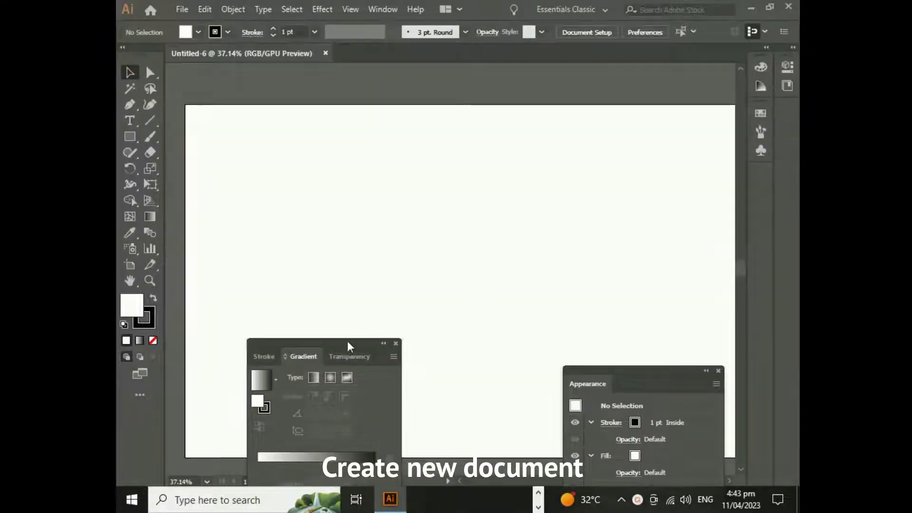
# Move the floating Gradient panel group off the artboard and close it.
pyautogui.moveTo(350, 345); pyautogui.dragTo(669, 120)
pyautogui.scroll(-2, 334, 304)
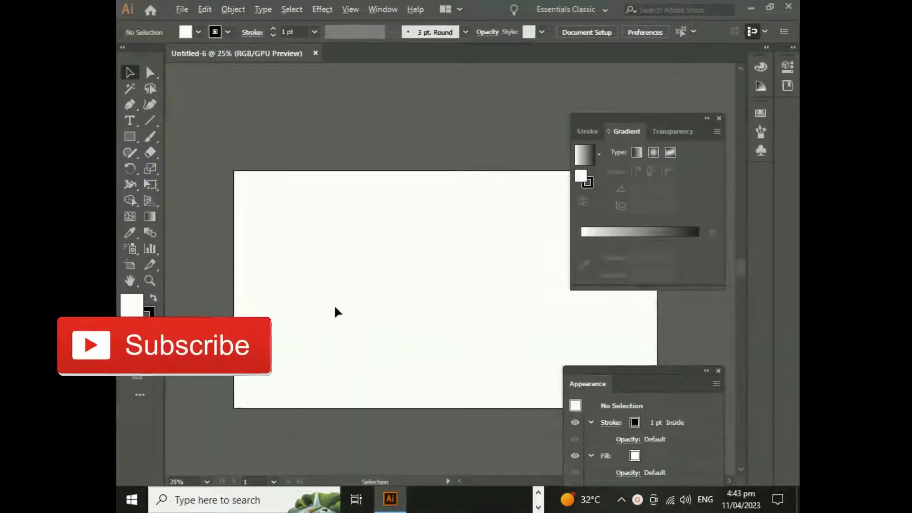
pyautogui.moveTo(675, 120); pyautogui.dragTo(697, 70)
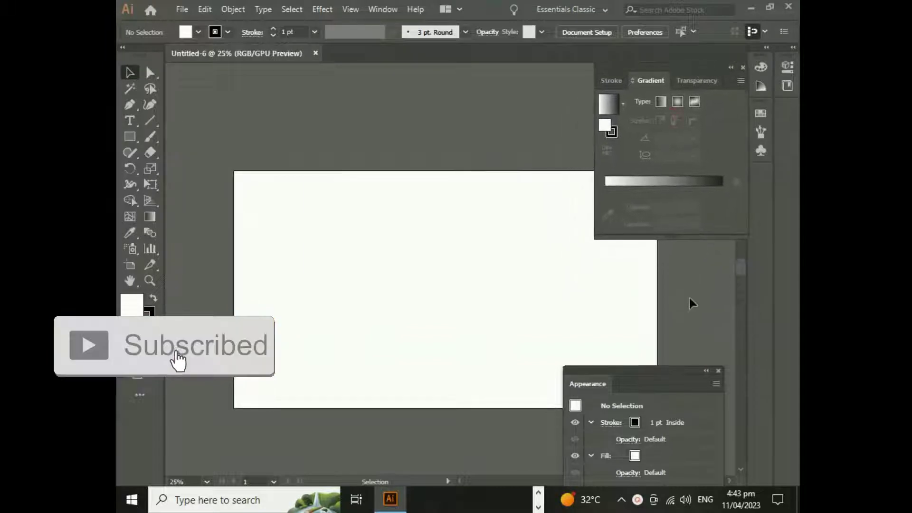
pyautogui.click(742, 67)
pyautogui.click(133, 122)
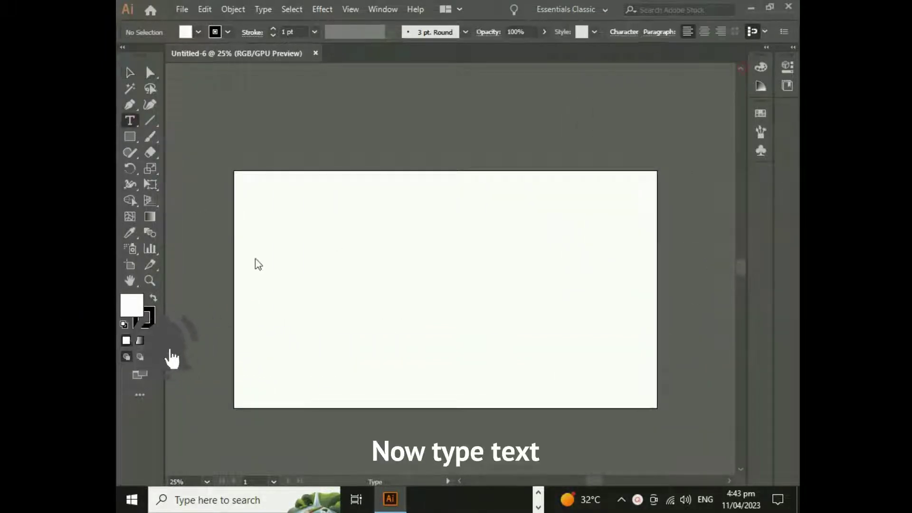
pyautogui.scroll(-2, 304, 275)
# Add the word GRADIENT, scale it up and centre it on the artboard.
pyautogui.click(319, 202)
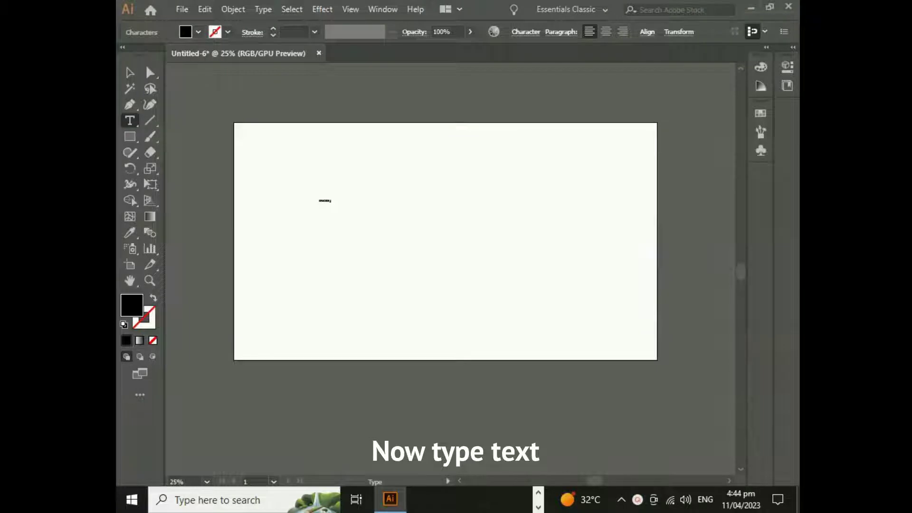
pyautogui.click(129, 73)
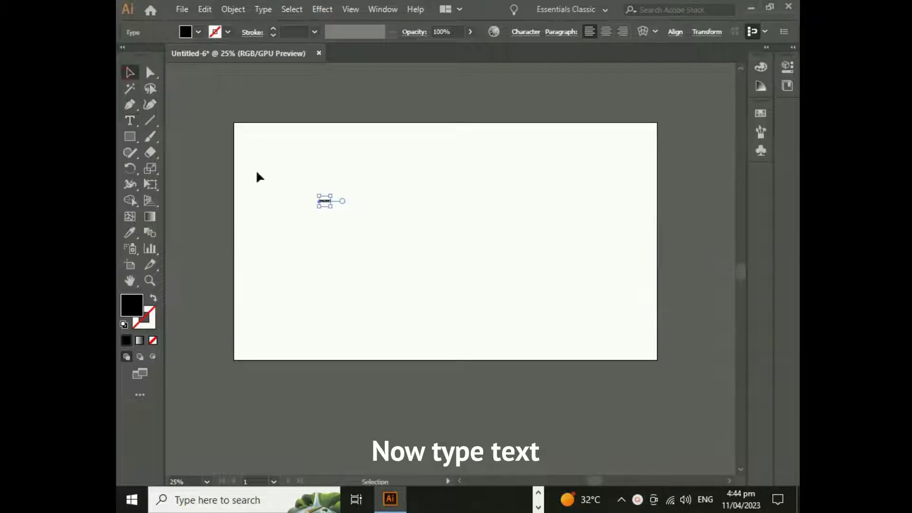
pyautogui.moveTo(331, 206)
pyautogui.mouseDown()
pyautogui.moveTo(433, 227)
pyautogui.moveTo(483, 252)
pyautogui.mouseUp()
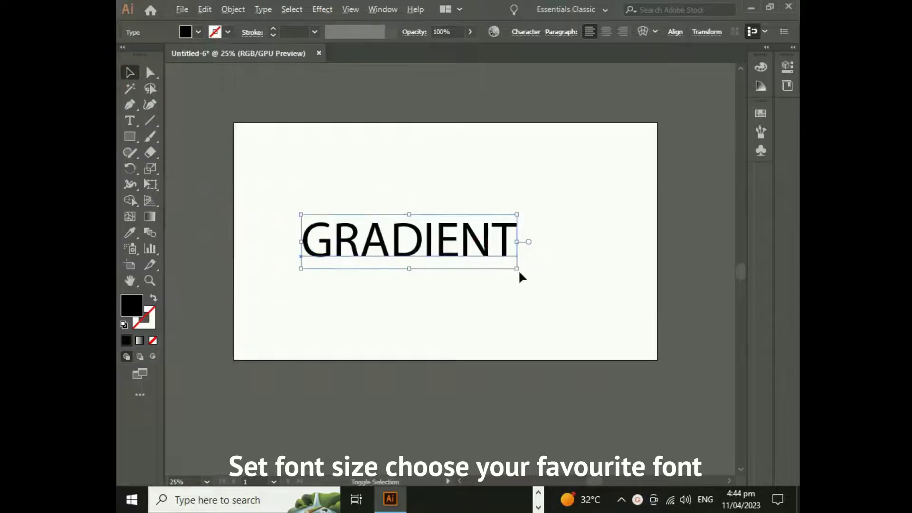
pyautogui.moveTo(521, 276); pyautogui.dragTo(580, 284)
pyautogui.moveTo(493, 263); pyautogui.dragTo(533, 269)
pyautogui.click(611, 33)
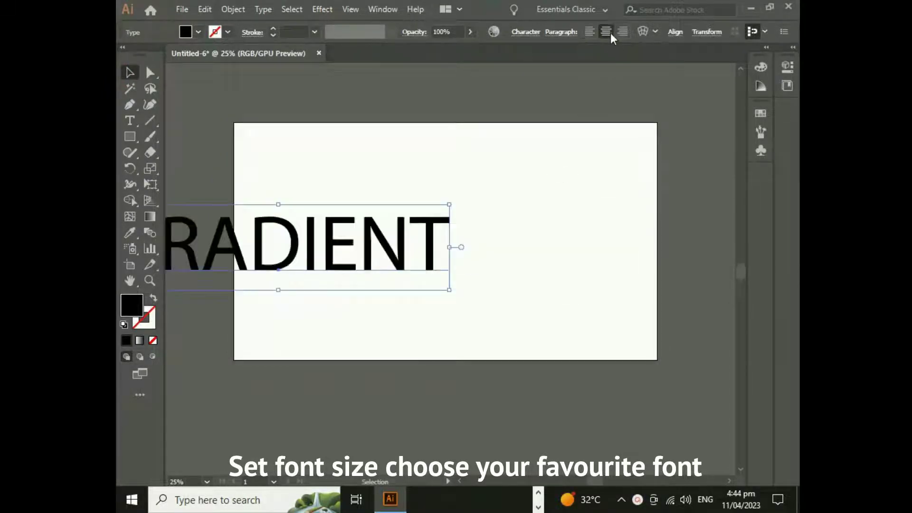
pyautogui.moveTo(278, 280)
pyautogui.mouseDown()
pyautogui.moveTo(458, 268)
pyautogui.moveTo(446, 267)
pyautogui.mouseUp()
pyautogui.click(484, 306)
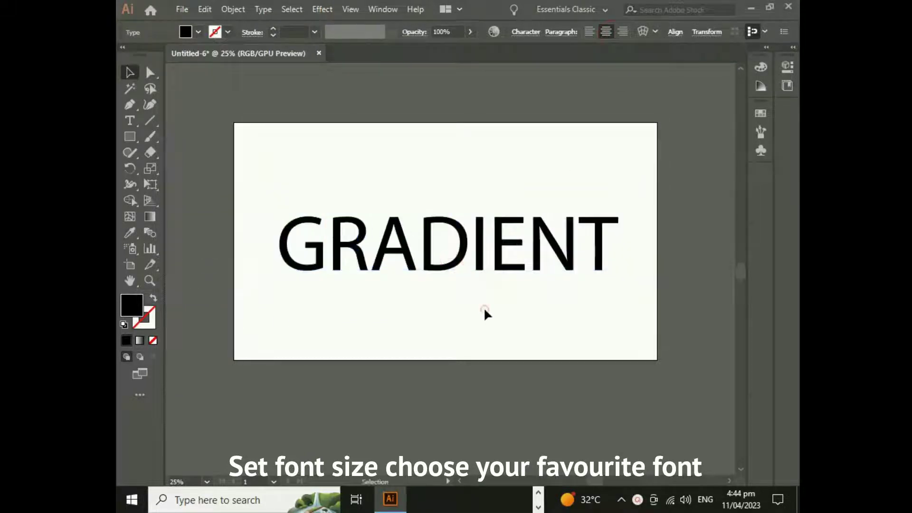
# Set the GRADIENT text's font to PT Sans Bold.
pyautogui.click(451, 264)
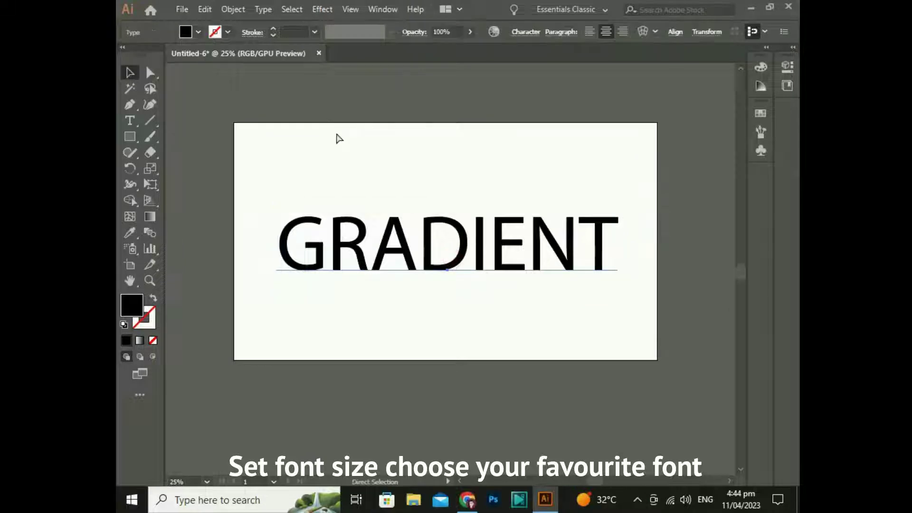
pyautogui.hotkey('ctrl', 't')
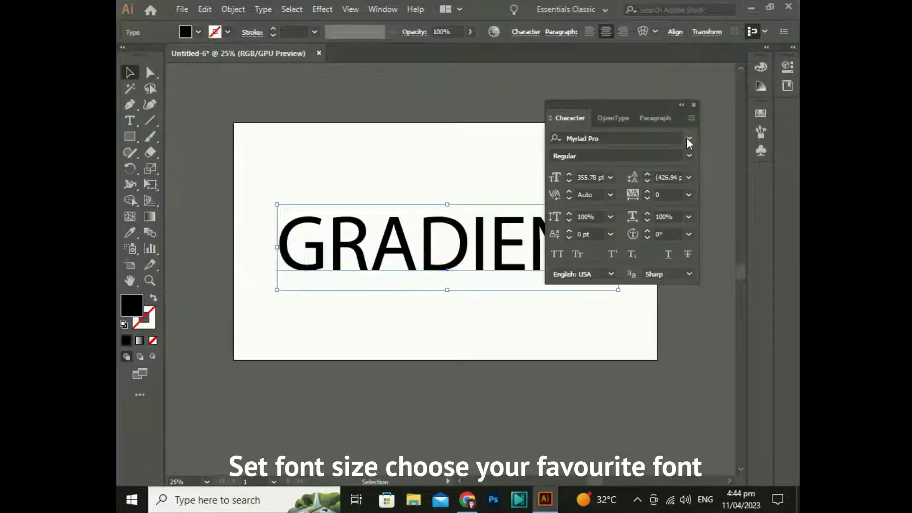
pyautogui.click(688, 138)
pyautogui.click(505, 202)
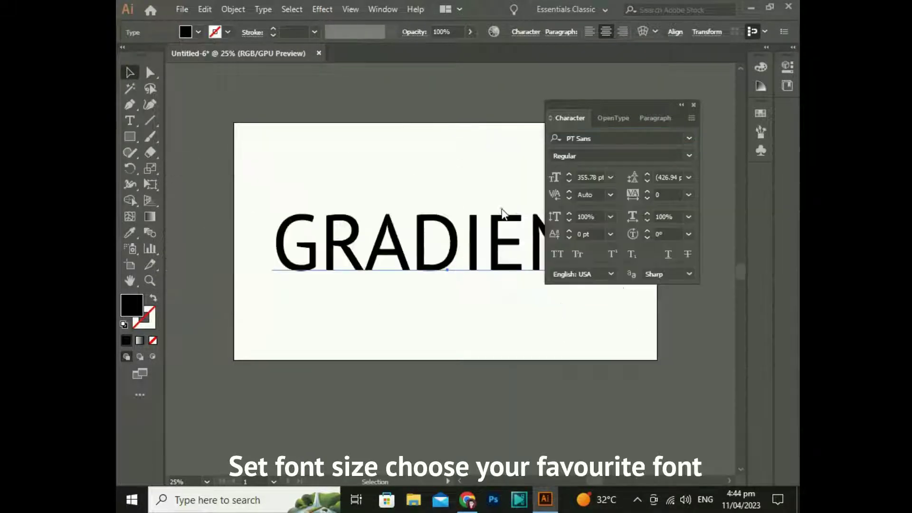
pyautogui.click(689, 155)
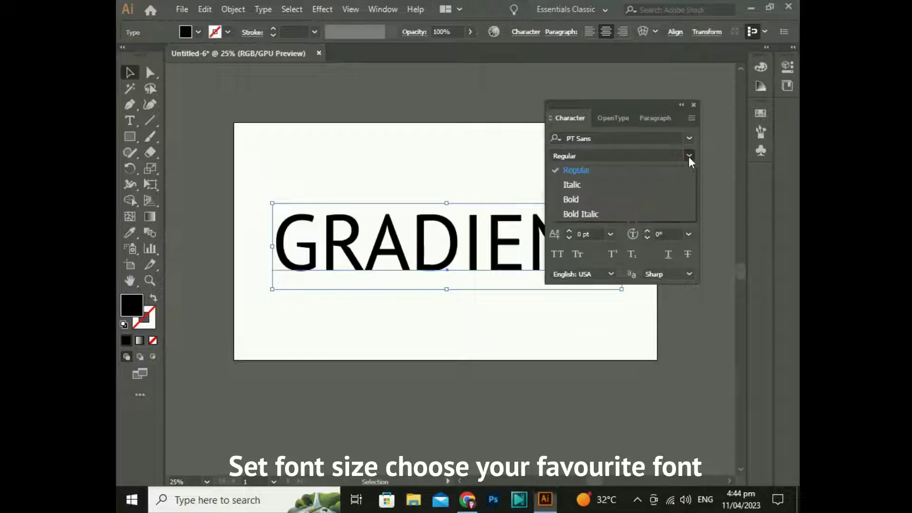
pyautogui.click(576, 199)
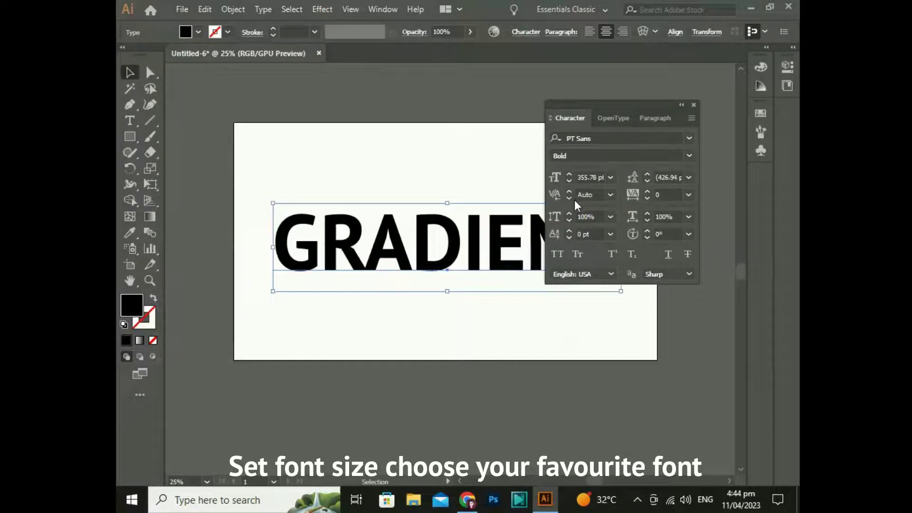
pyautogui.click(692, 105)
# Show the Appearance and Gradient panels beside the text and open the Appearance menu.
pyautogui.click(378, 9)
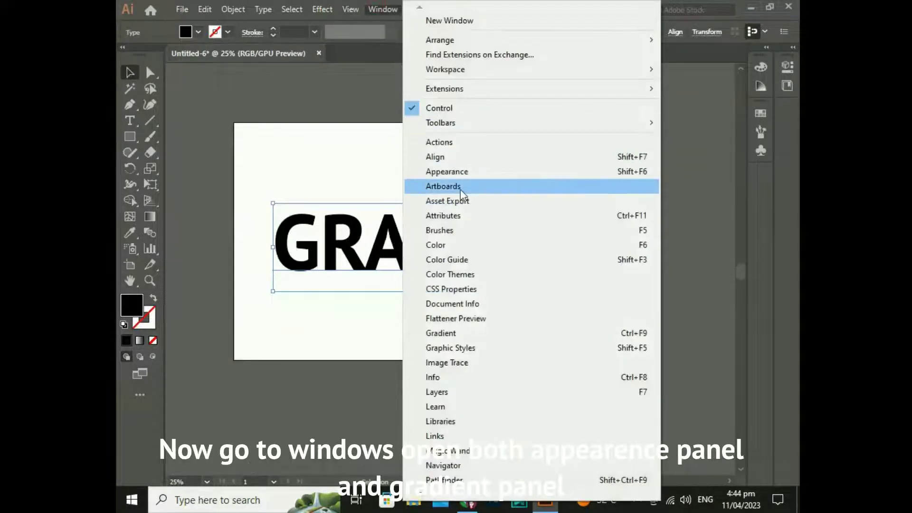
pyautogui.click(457, 171)
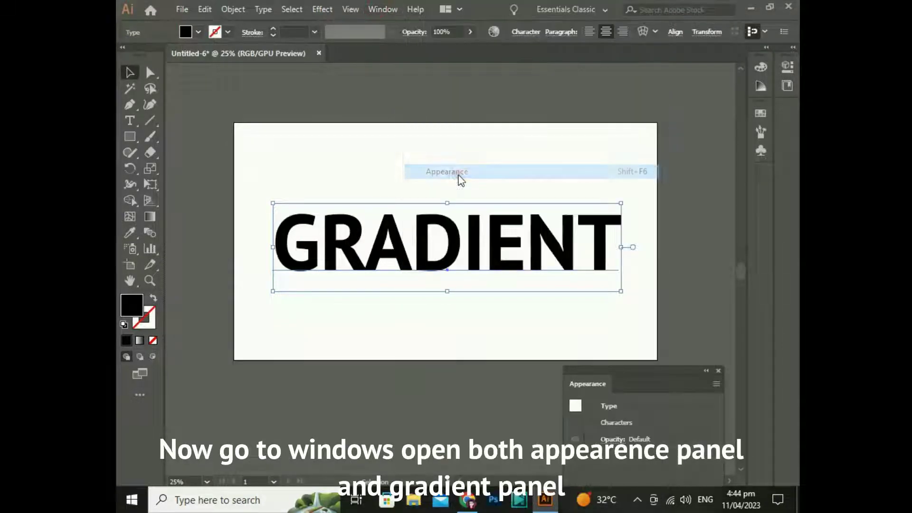
pyautogui.click(383, 8)
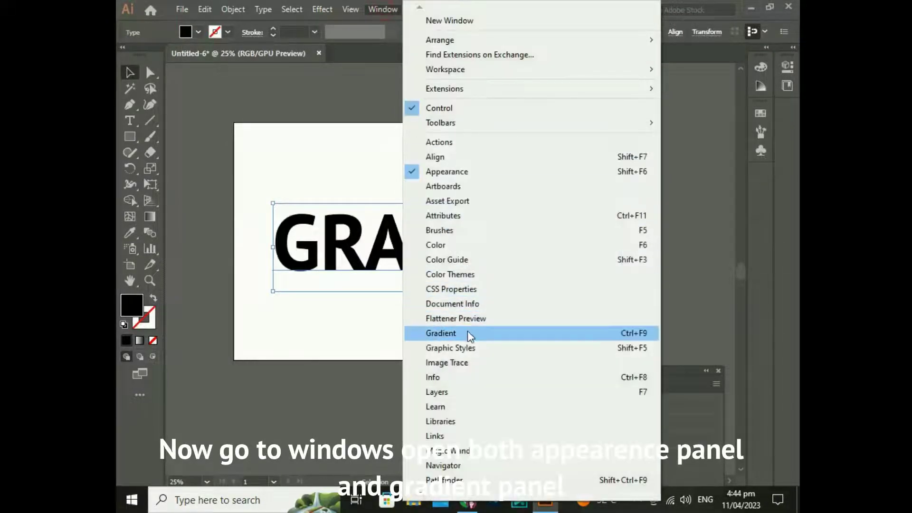
pyautogui.click(467, 332)
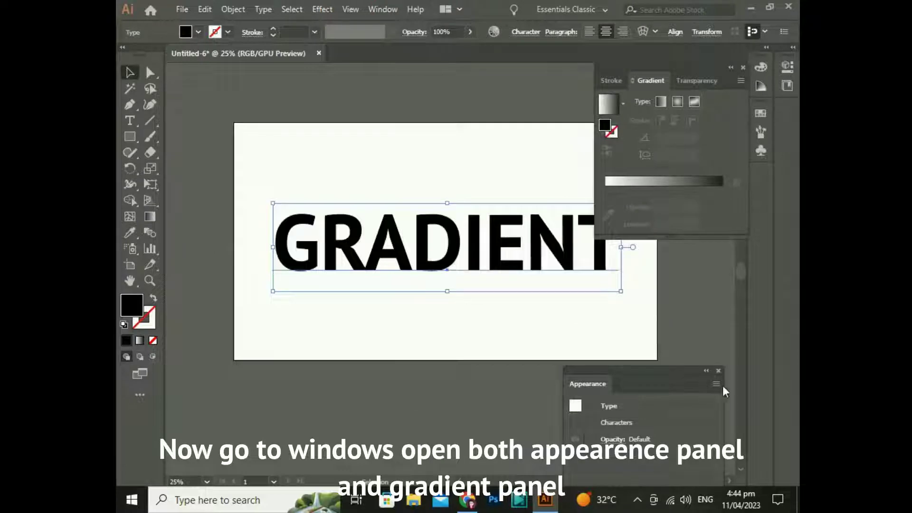
pyautogui.moveTo(696, 378); pyautogui.dragTo(574, 161)
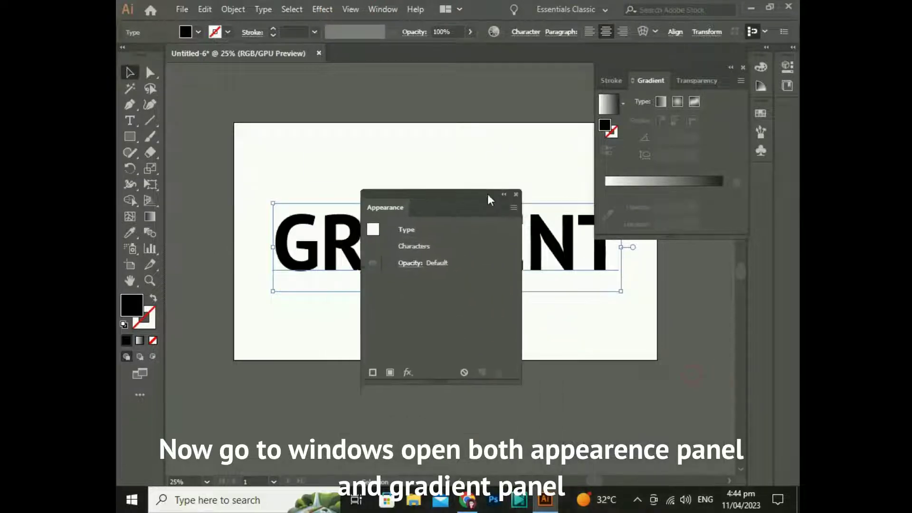
pyautogui.click(596, 158)
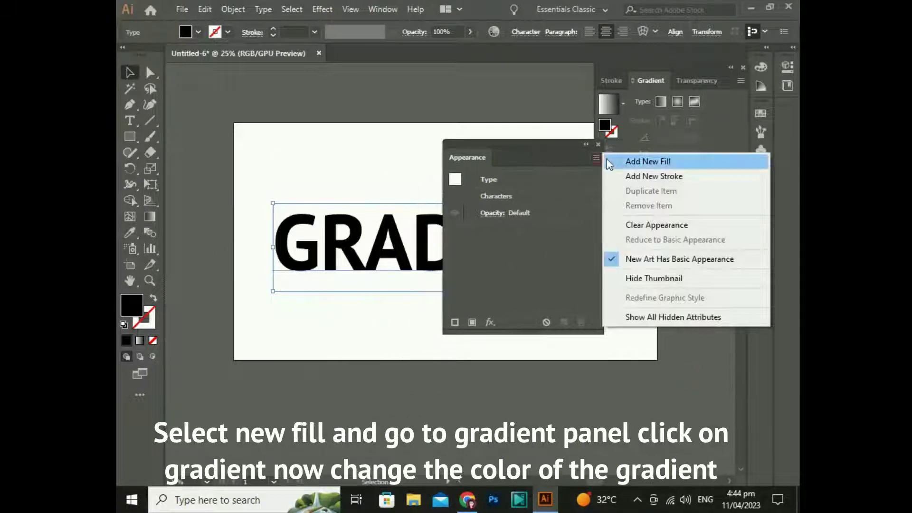
# Add a gradient fill to the text with a dark blue left stop.
pyautogui.click(645, 158)
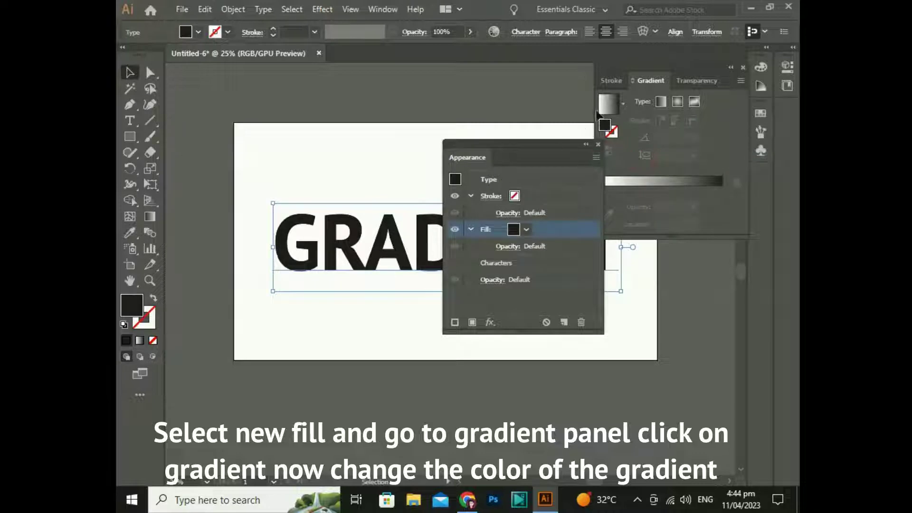
pyautogui.click(608, 104)
pyautogui.moveTo(545, 161); pyautogui.dragTo(660, 373)
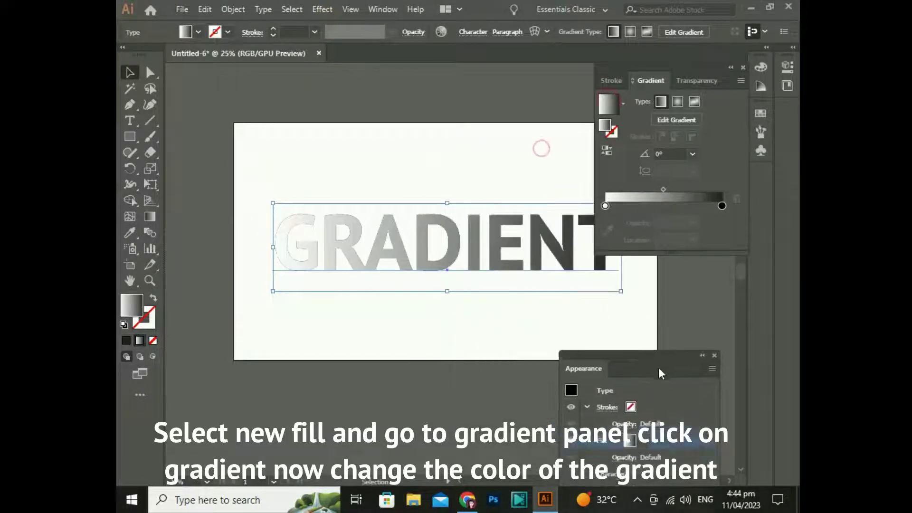
pyautogui.click(606, 205)
pyautogui.doubleClick(606, 205)
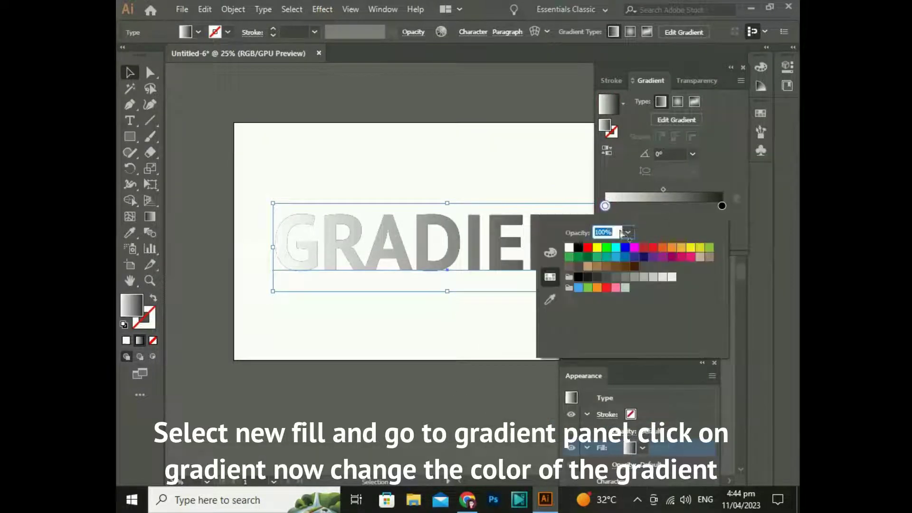
pyautogui.click(634, 256)
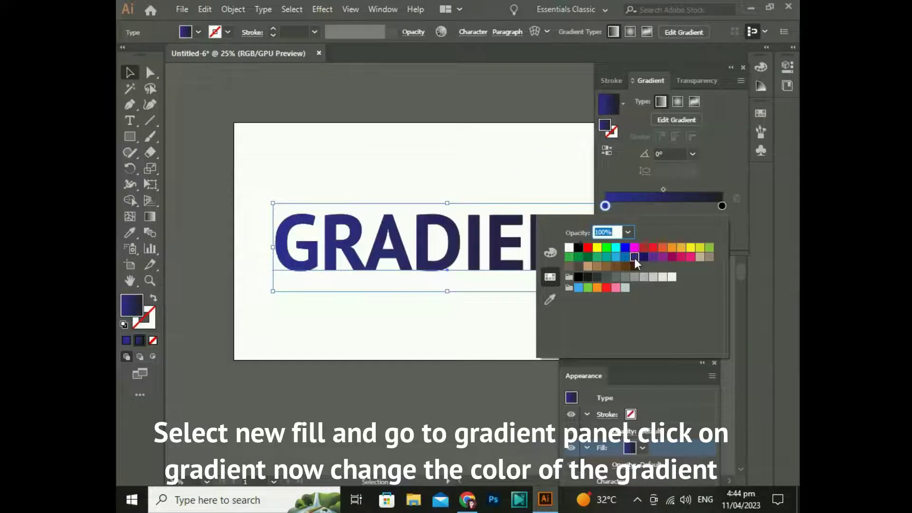
pyautogui.click(720, 206)
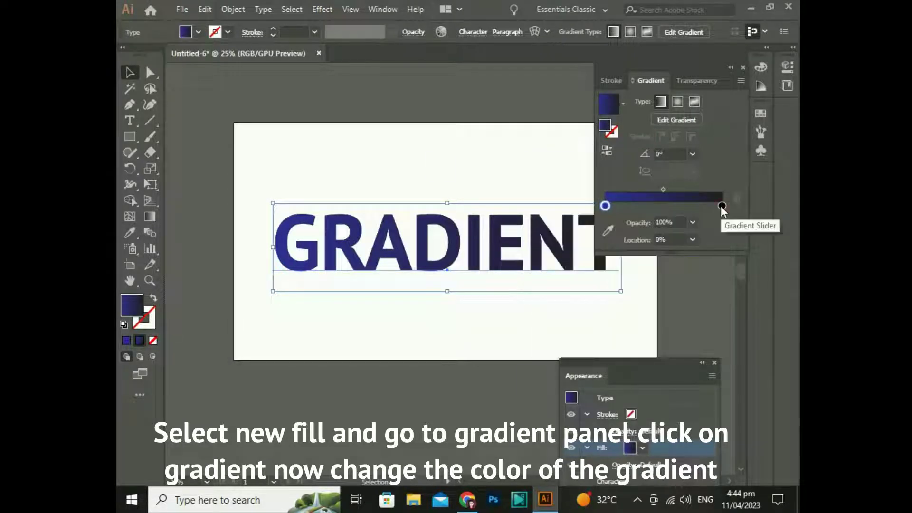
# Set the gradient's right stop to magenta.
pyautogui.click(721, 206)
pyautogui.doubleClick(721, 206)
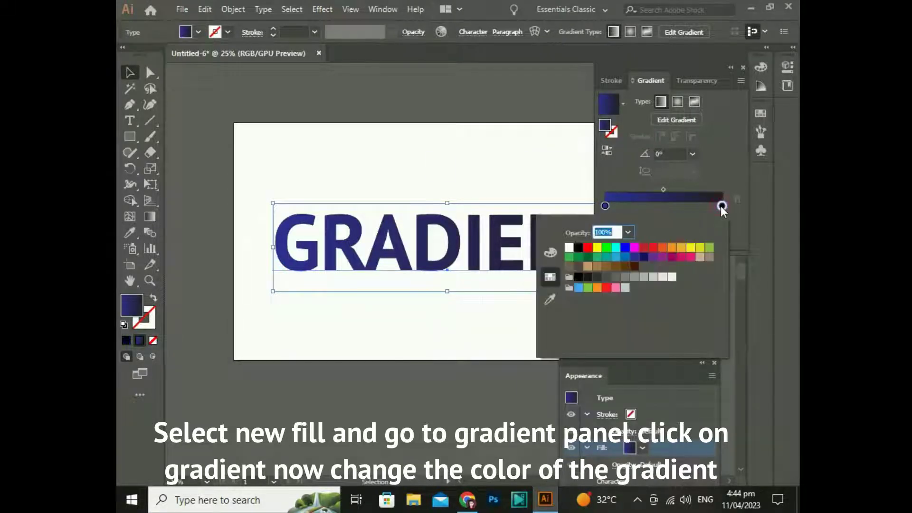
pyautogui.click(681, 257)
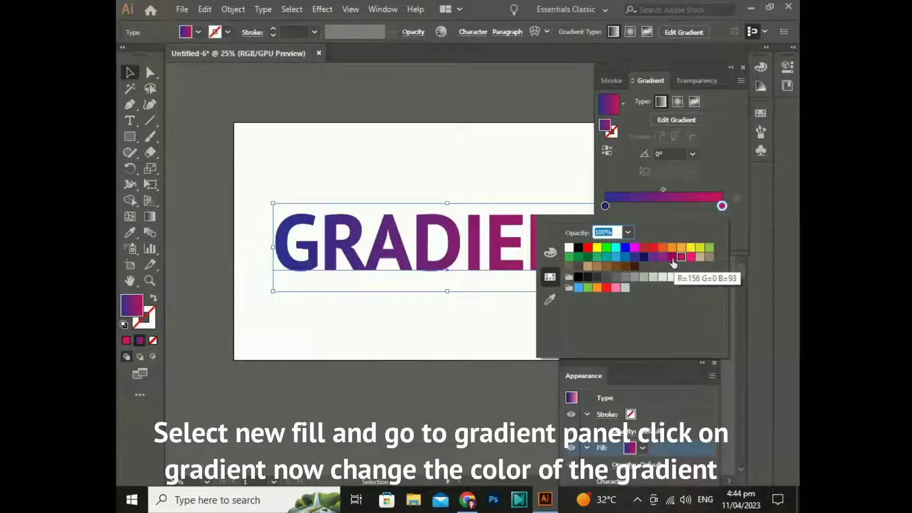
pyautogui.click(662, 257)
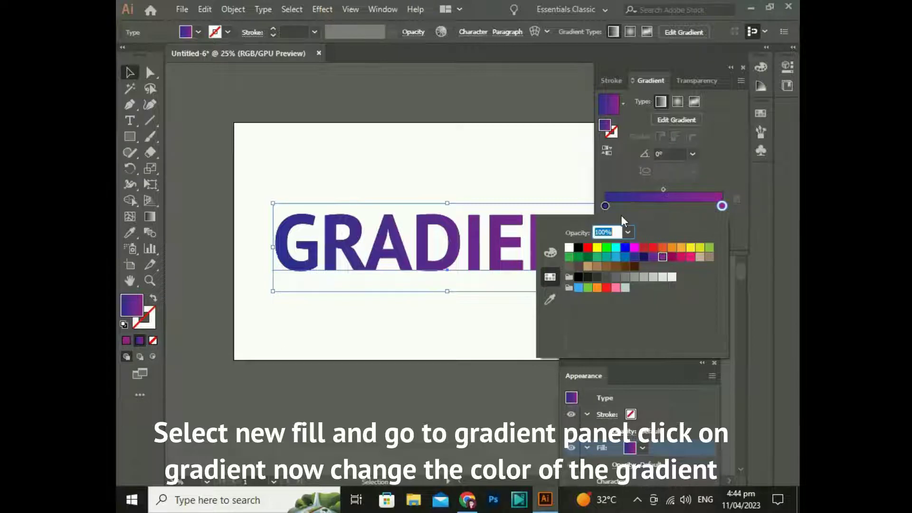
pyautogui.click(671, 257)
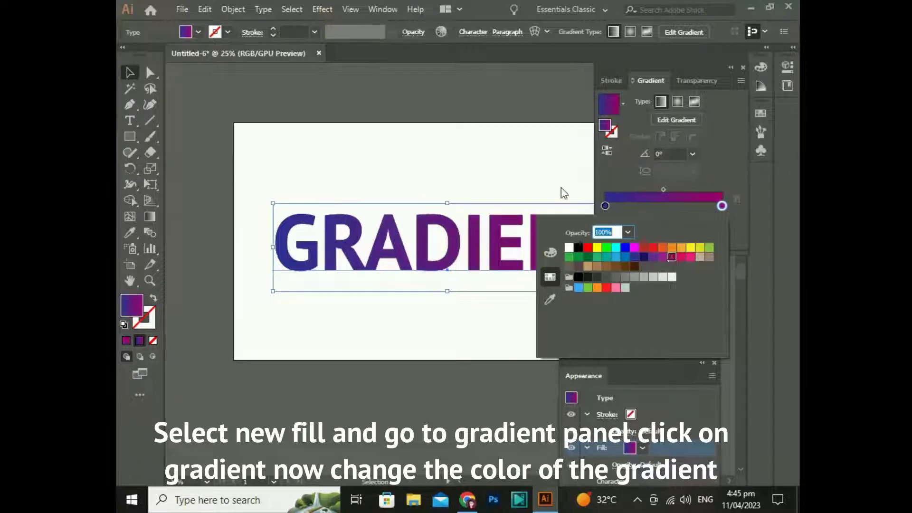
pyautogui.click(552, 178)
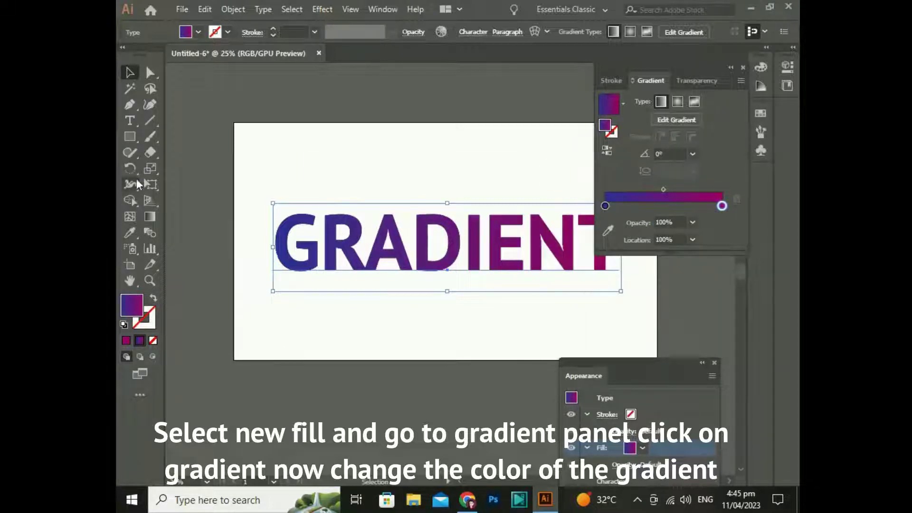
pyautogui.click(149, 217)
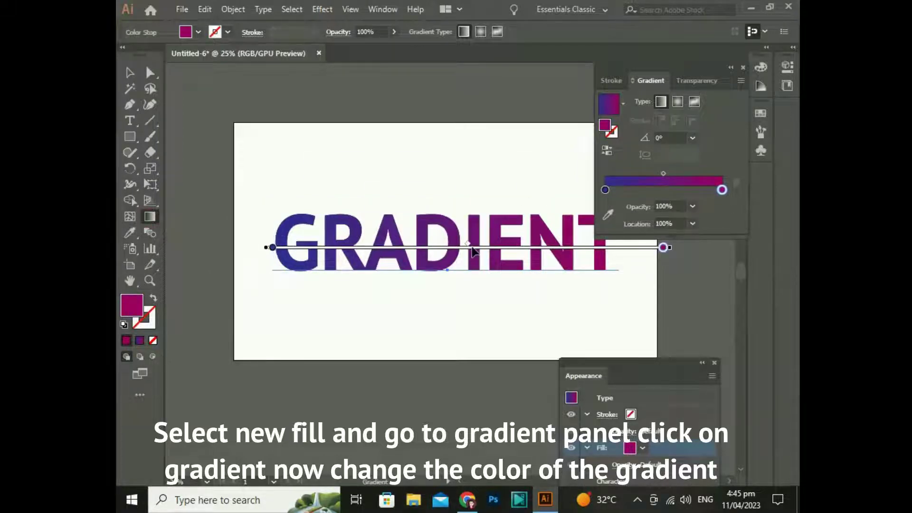
# Angle the gradient upper-right to lower-left, then close the Gradient and Appearance panels.
pyautogui.moveTo(472, 251); pyautogui.dragTo(482, 250)
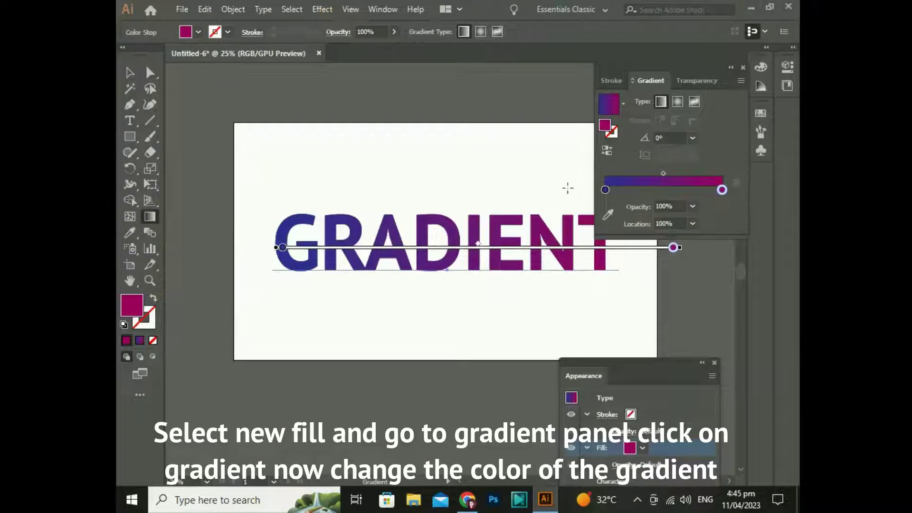
pyautogui.moveTo(567, 188); pyautogui.dragTo(242, 324)
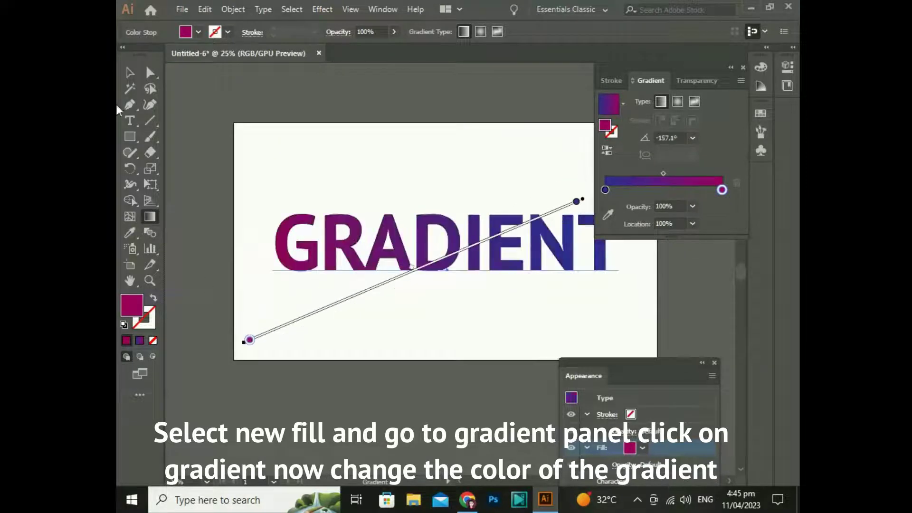
pyautogui.click(130, 72)
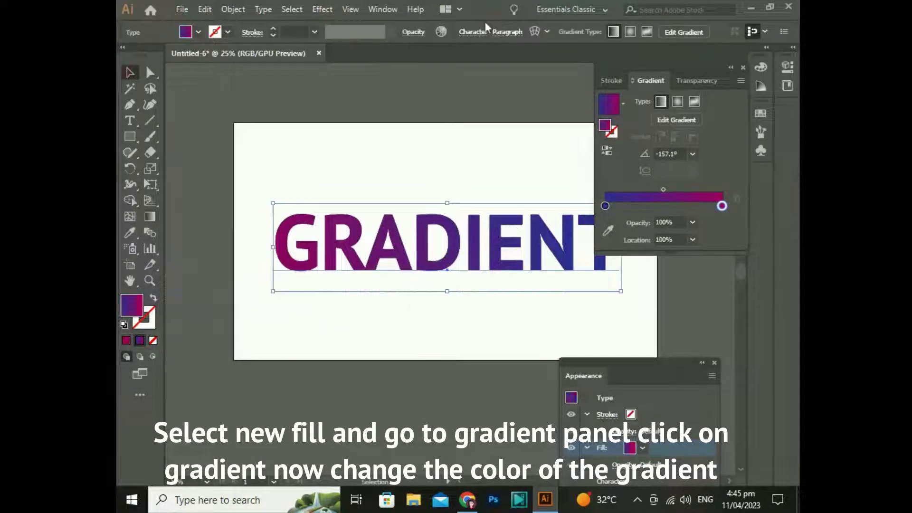
pyautogui.click(744, 68)
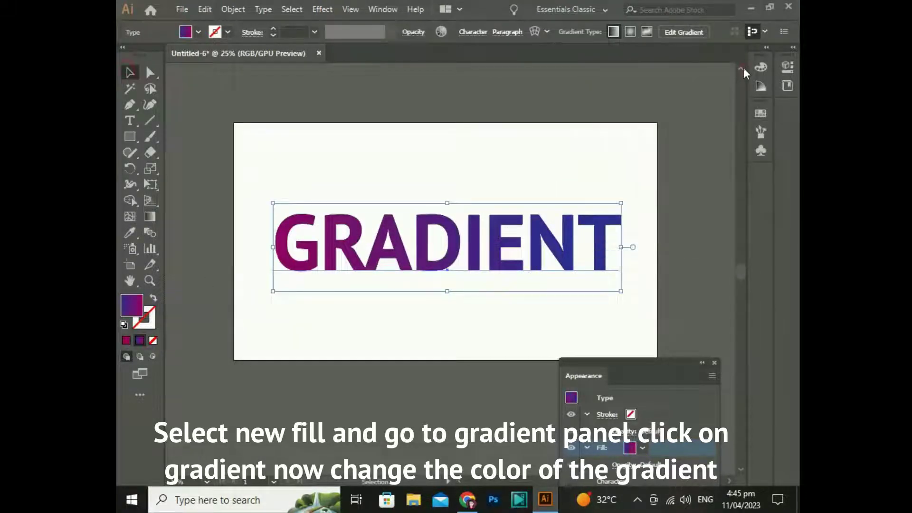
pyautogui.click(714, 363)
pyautogui.click(443, 307)
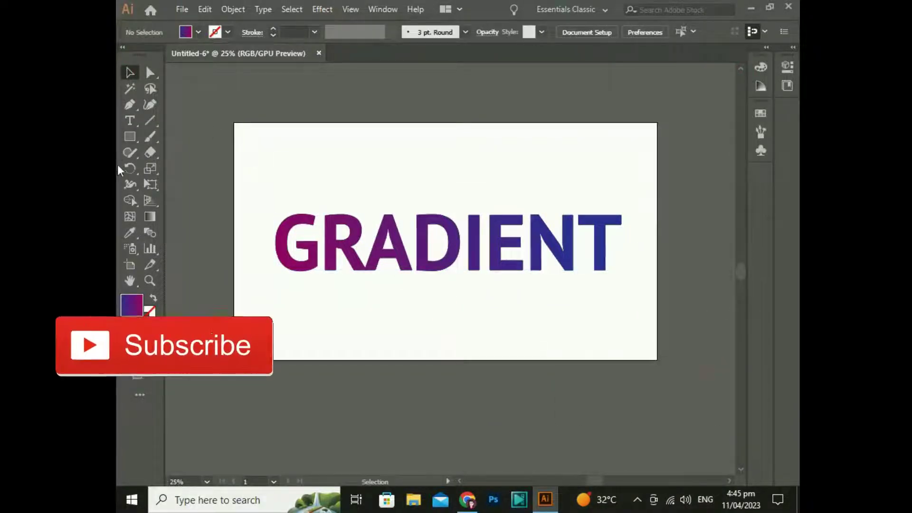
pyautogui.click(132, 119)
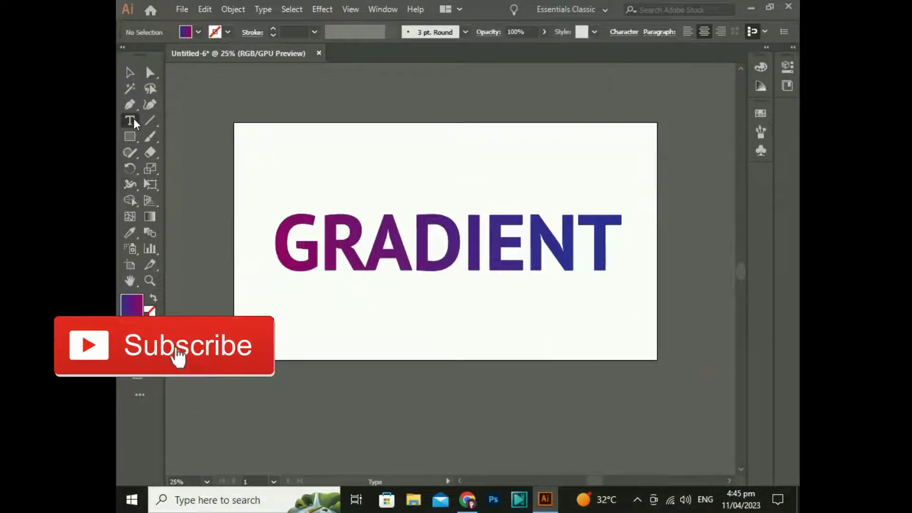
# Retype the text as 'Editable Gradient Text Effect In Adobe Illustrator cc' with lowercase cc.
pyautogui.click(594, 235)
pyautogui.press('BackSpace')
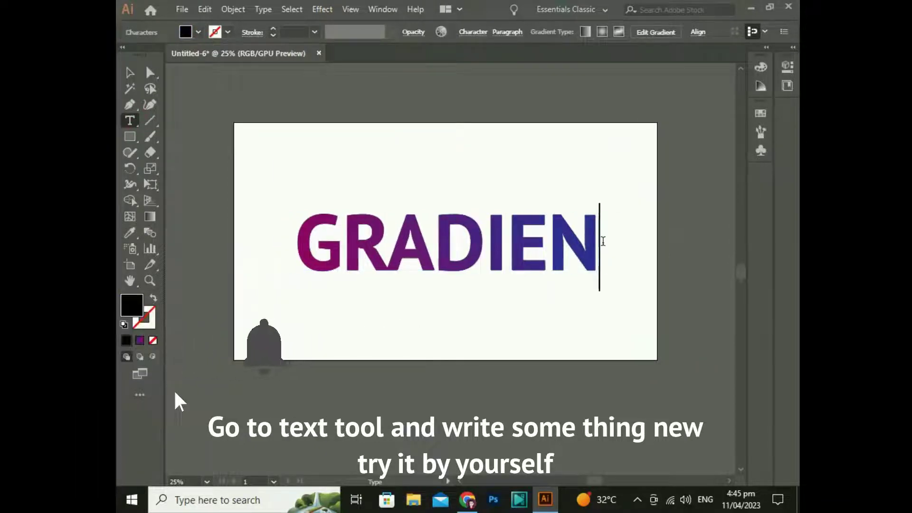
pyautogui.press('BackSpace')
pyautogui.press('BackSpace')
pyautogui.press('BackSpace')
pyautogui.press('BackSpace')
pyautogui.press('BackSpace')
pyautogui.press('BackSpace')
pyautogui.press('BackSpace')
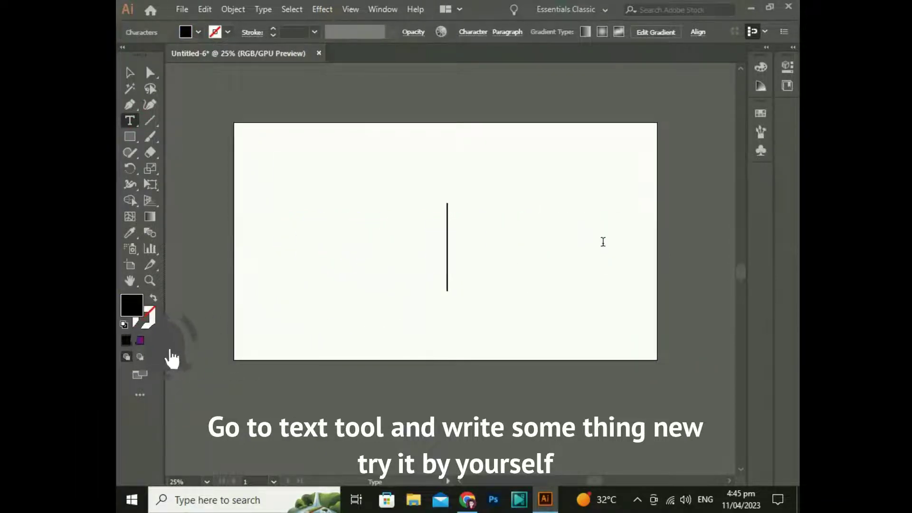
pyautogui.write('Ed')
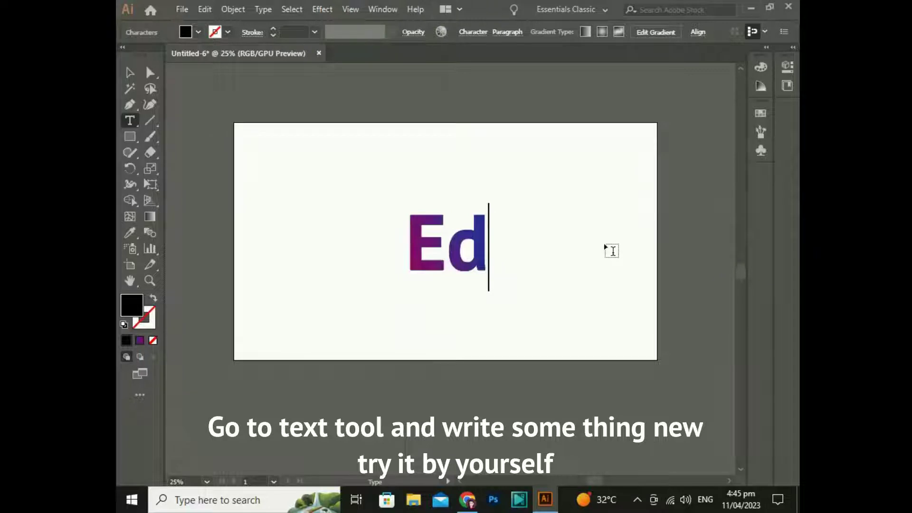
pyautogui.write('itab')
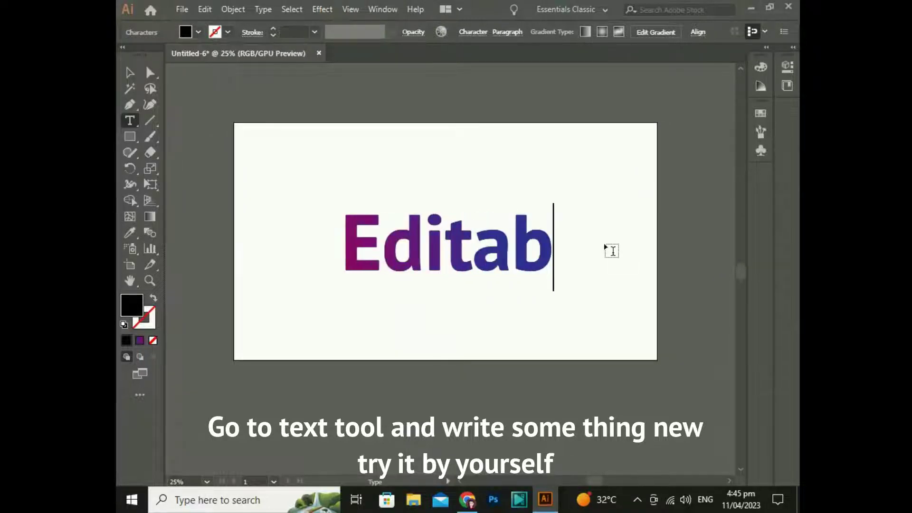
pyautogui.write('le ')
pyautogui.write('G')
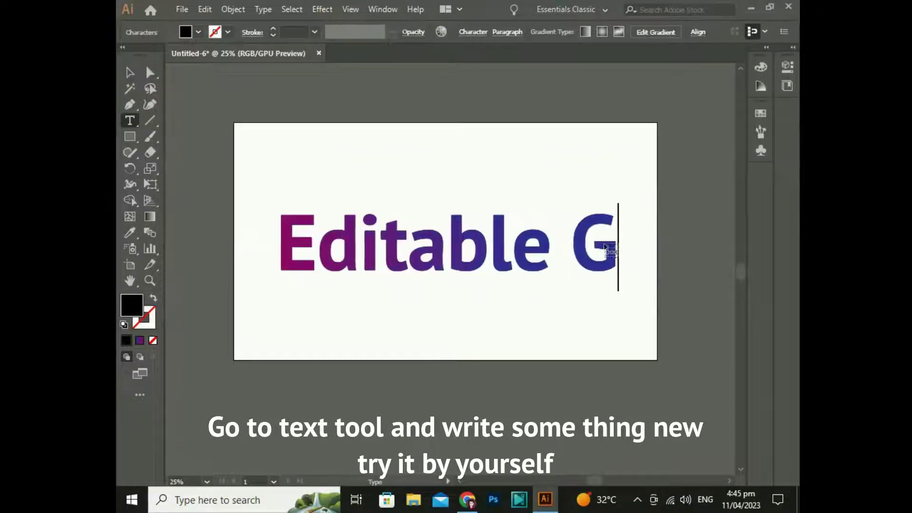
pyautogui.write('radi')
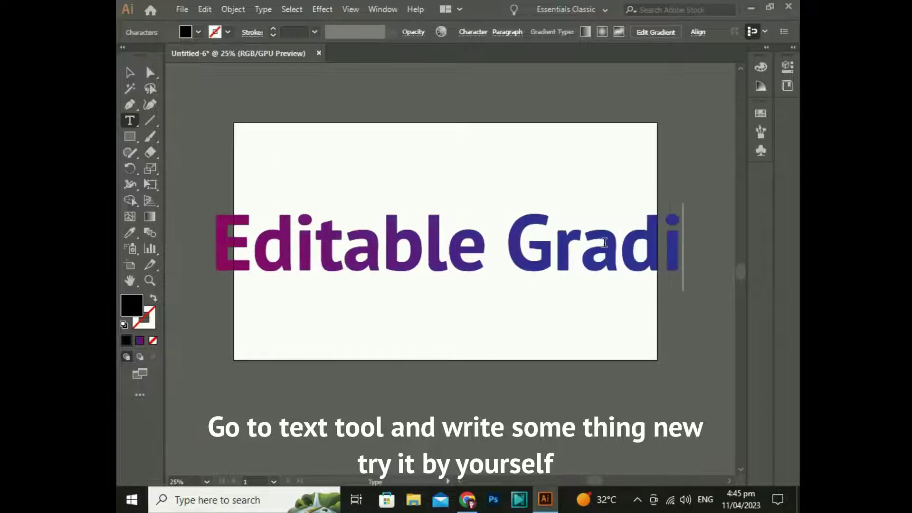
pyautogui.write('ent ')
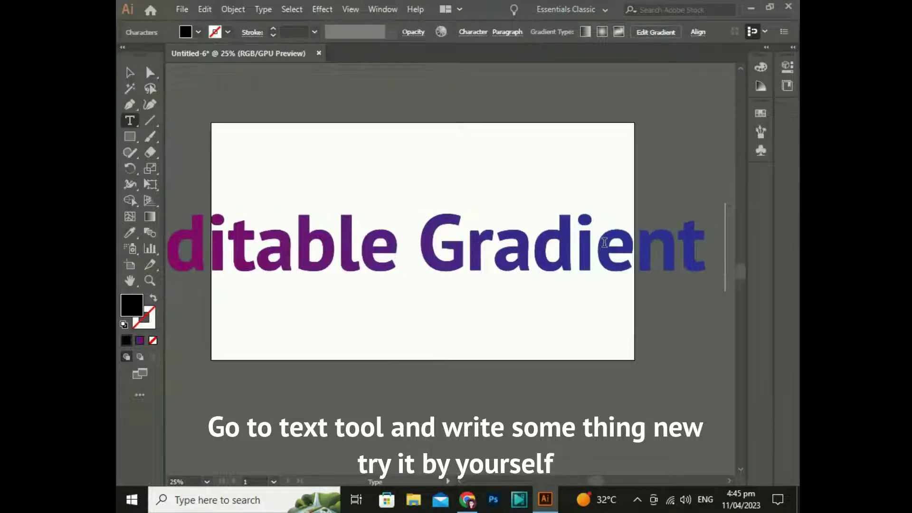
pyautogui.write('T')
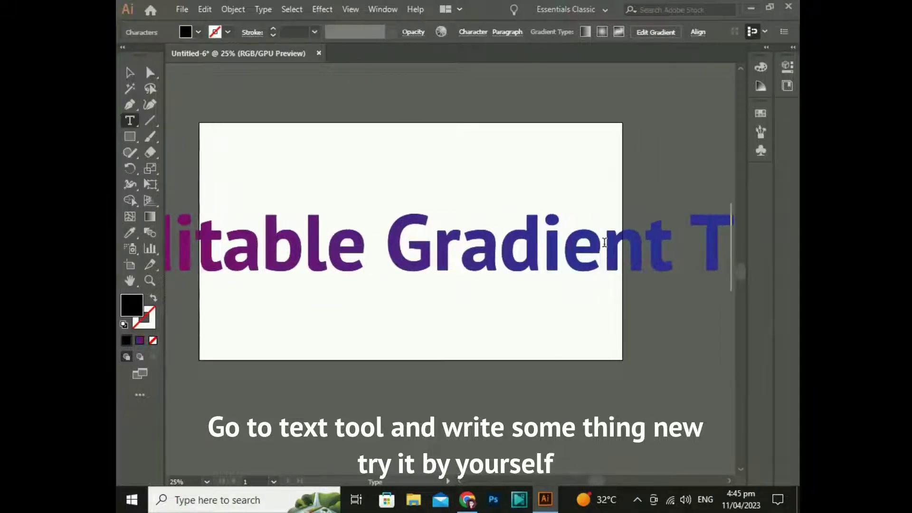
pyautogui.write('ext ')
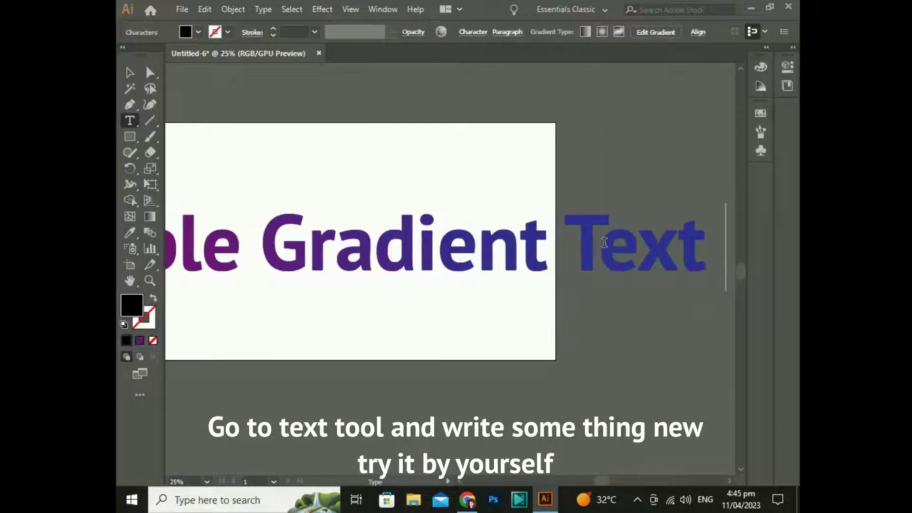
pyautogui.write('Effe')
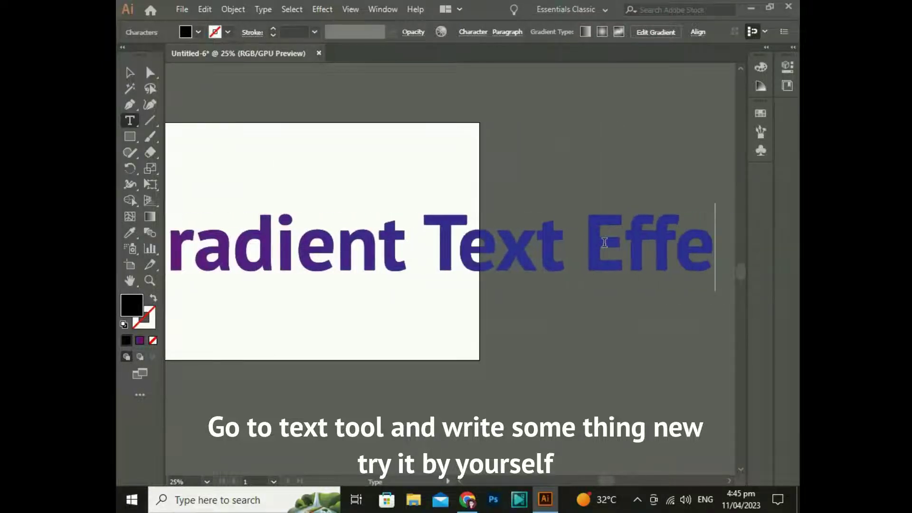
pyautogui.write('ct')
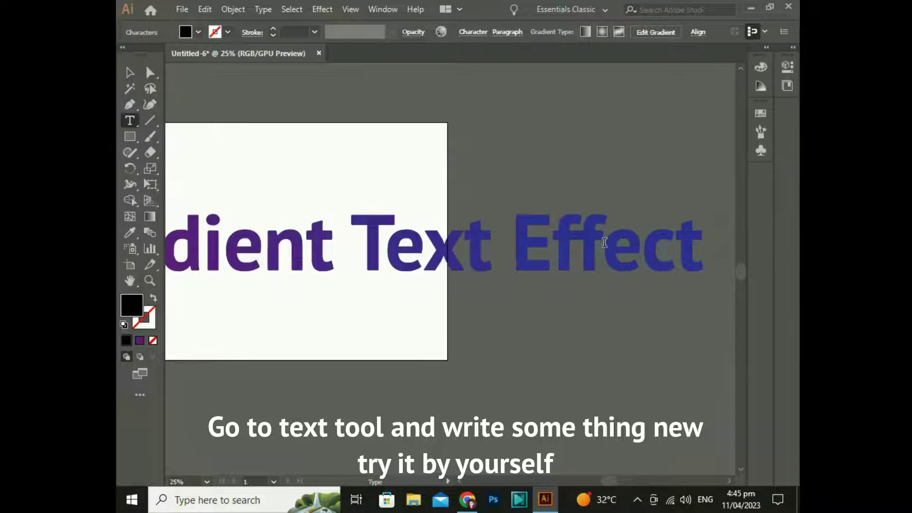
pyautogui.write(' In A')
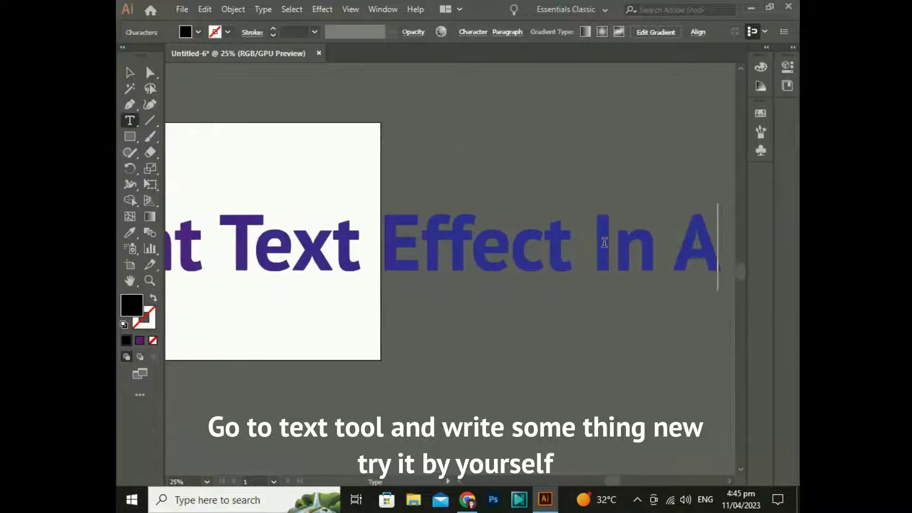
pyautogui.write('dobe')
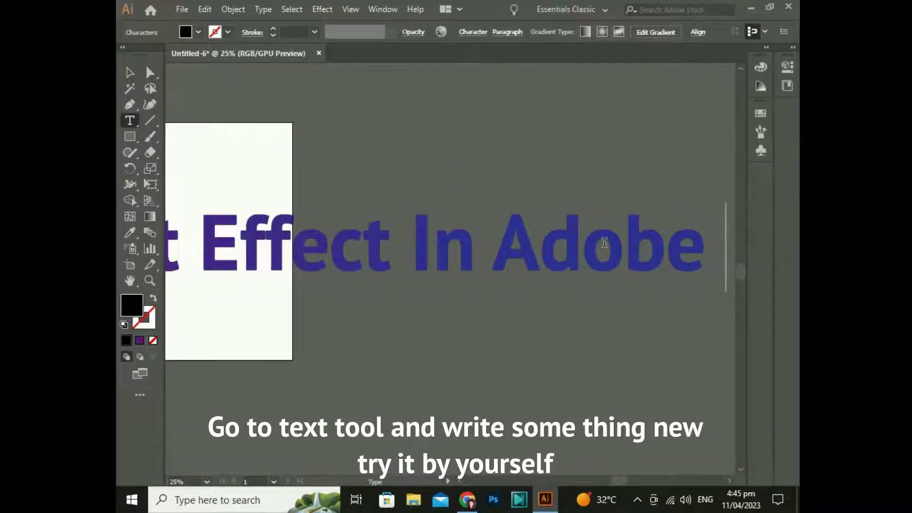
pyautogui.write(' Illus')
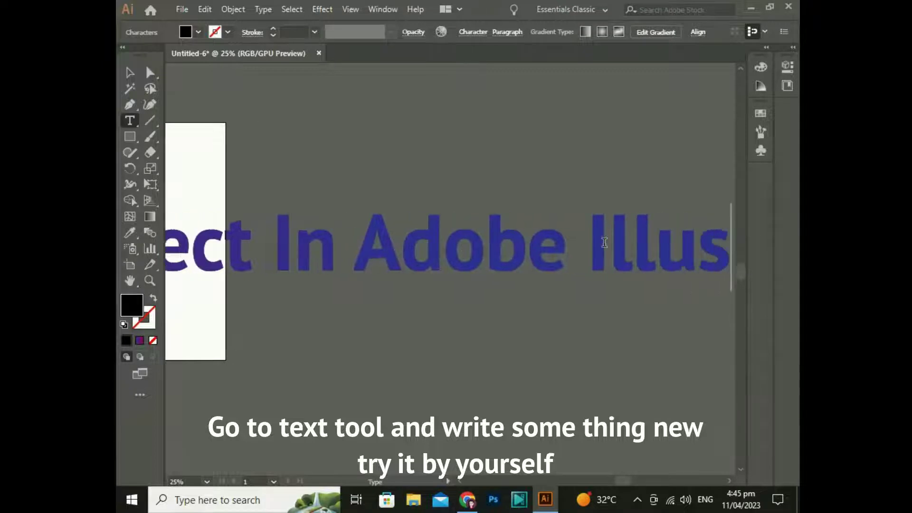
pyautogui.write('trator')
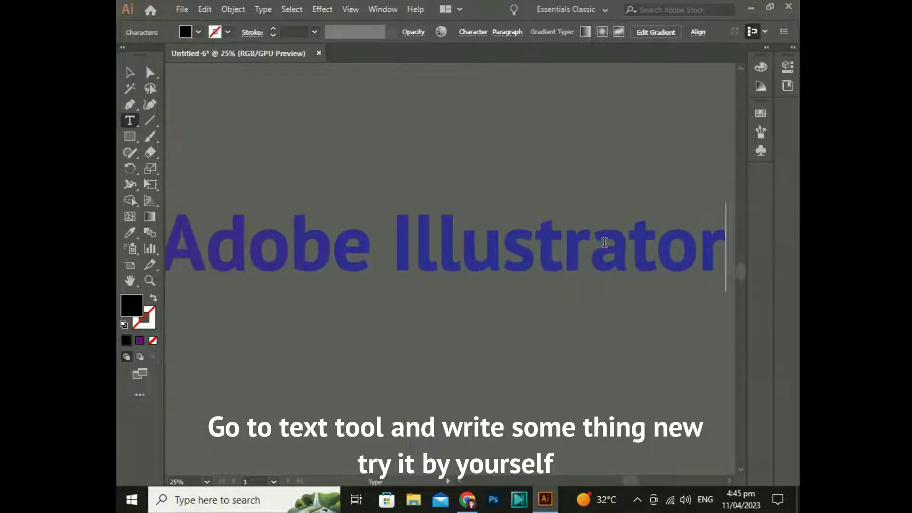
pyautogui.write(' CC')
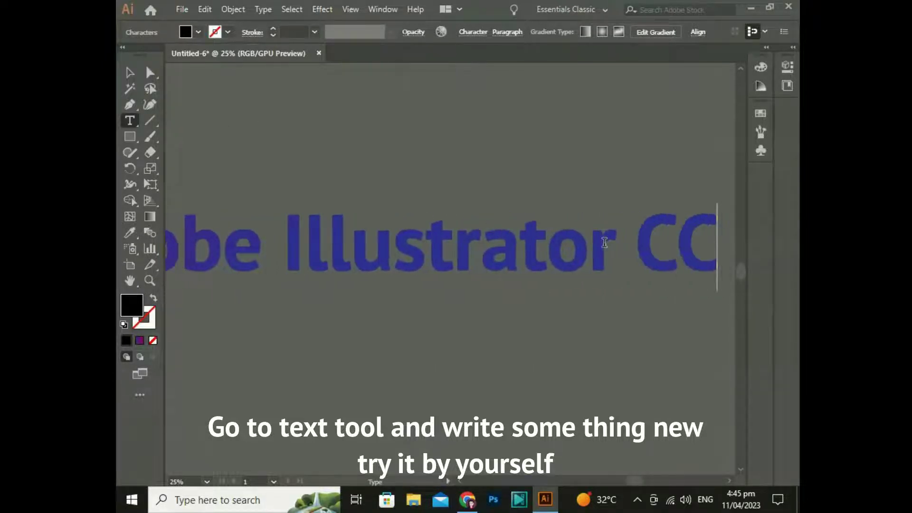
pyautogui.press('BackSpace')
pyautogui.press('BackSpace')
pyautogui.write('c')
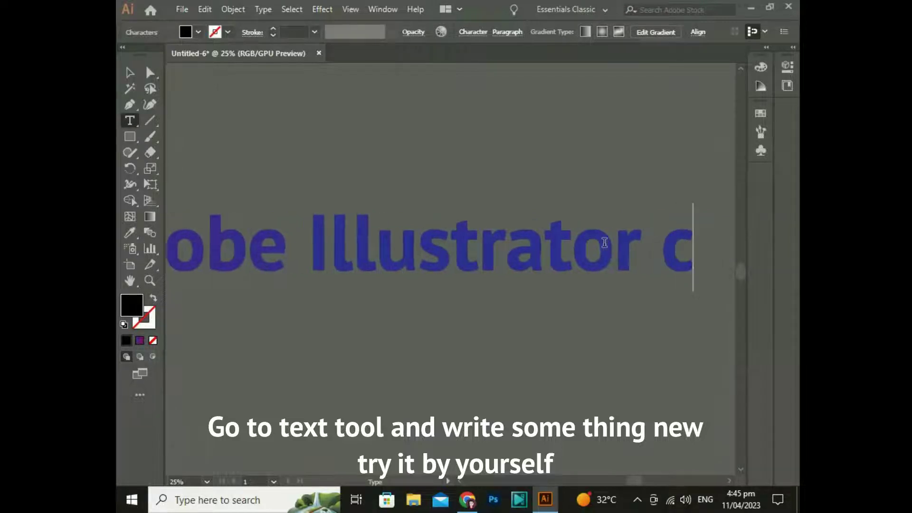
pyautogui.write('c')
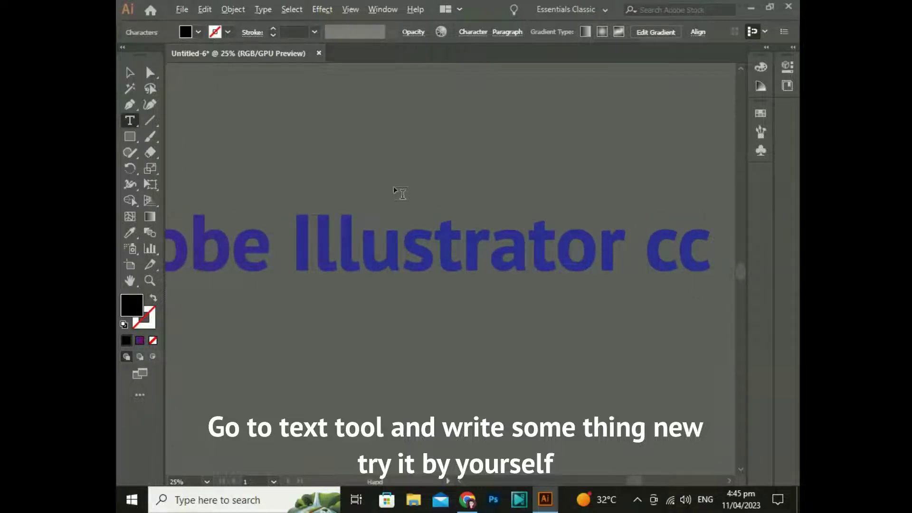
pyautogui.scroll(-3, 402, 219)
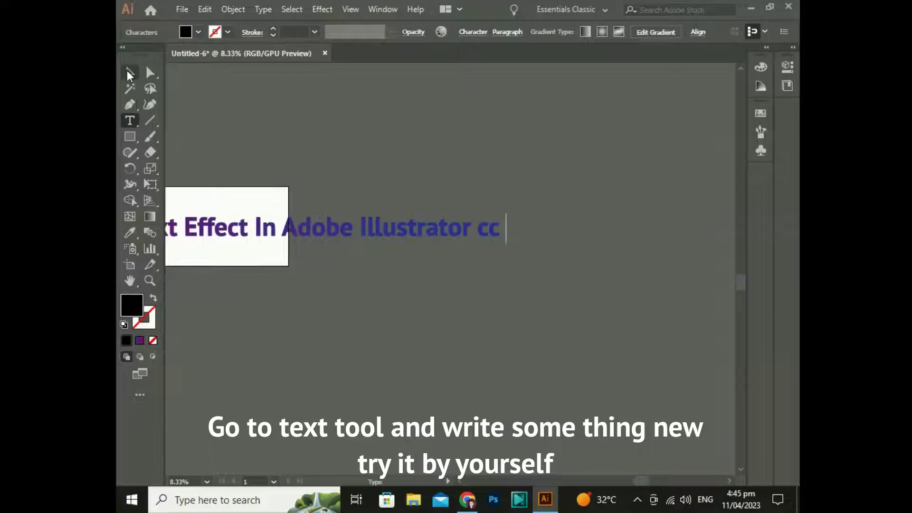
# Break the title onto two lines after the word 'Effect'.
pyautogui.click(129, 72)
pyautogui.moveTo(220, 275)
pyautogui.mouseDown()
pyautogui.moveTo(301, 295)
pyautogui.moveTo(437, 302)
pyautogui.mouseUp()
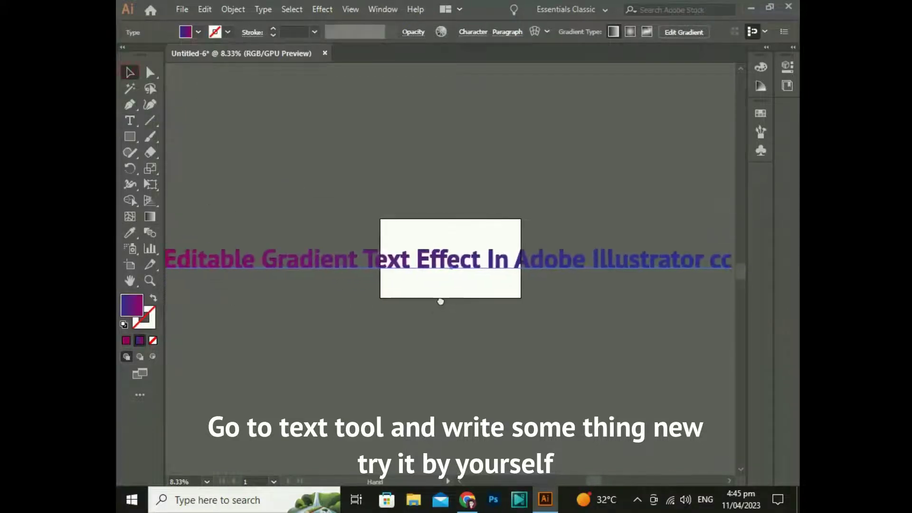
pyautogui.moveTo(385, 269); pyautogui.dragTo(429, 260)
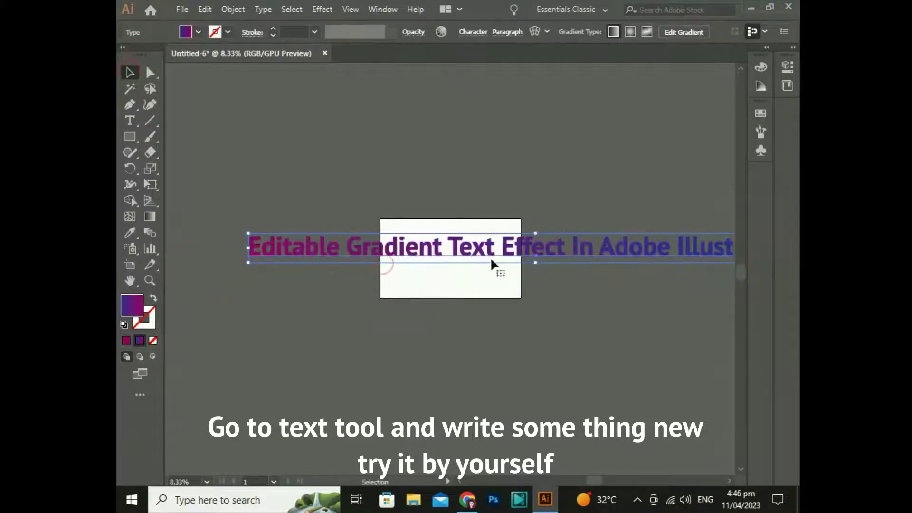
pyautogui.click(140, 123)
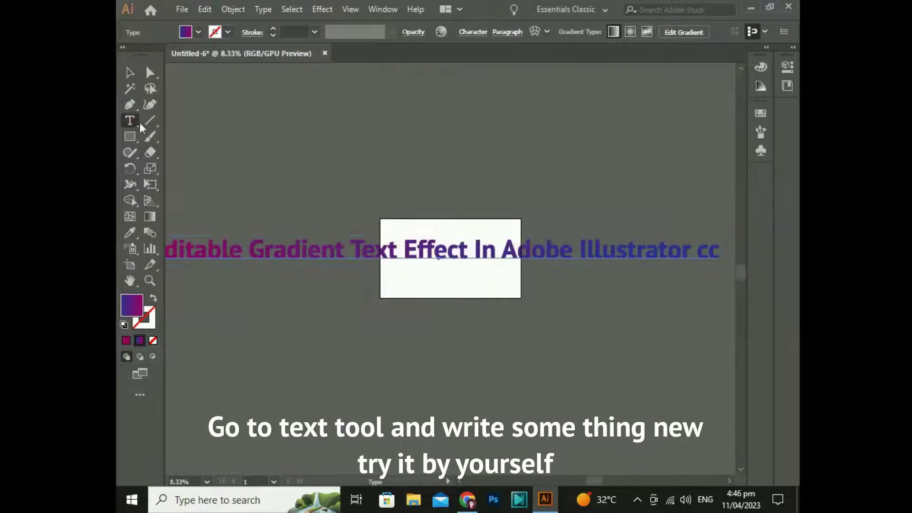
pyautogui.click(478, 252)
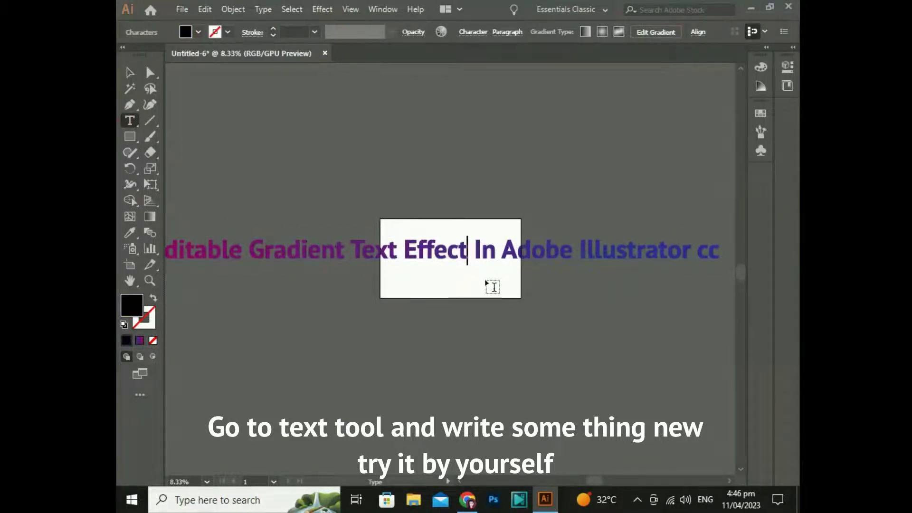
pyautogui.press('Return')
# Resize the two-line title and centre it on the artboard.
pyautogui.click(129, 72)
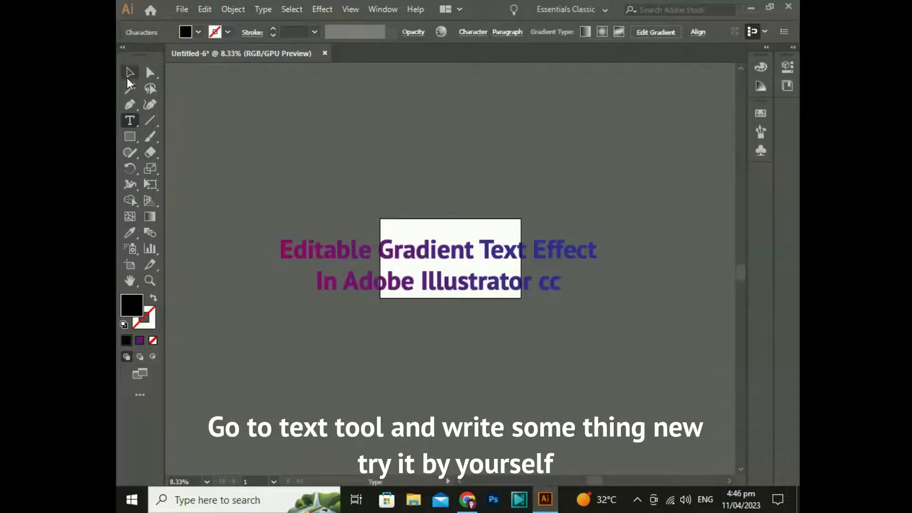
pyautogui.moveTo(280, 236); pyautogui.dragTo(396, 259)
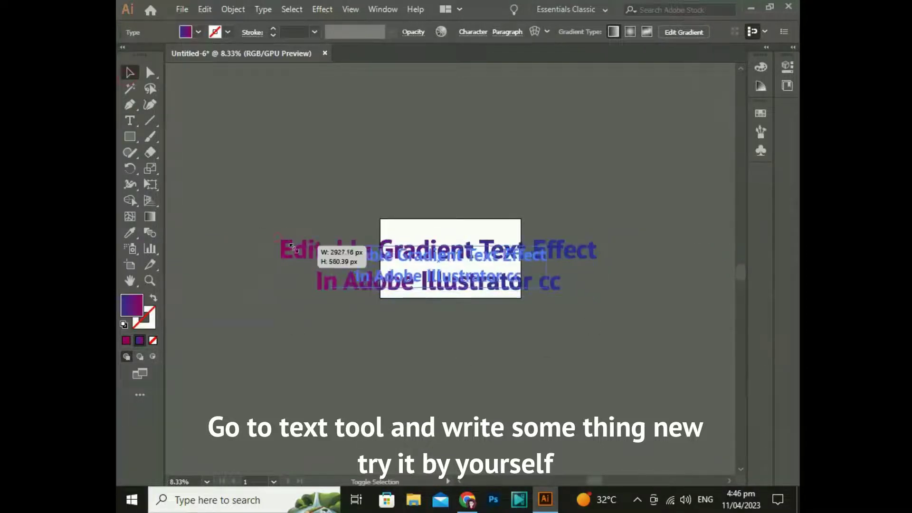
pyautogui.scroll(1, 427, 275)
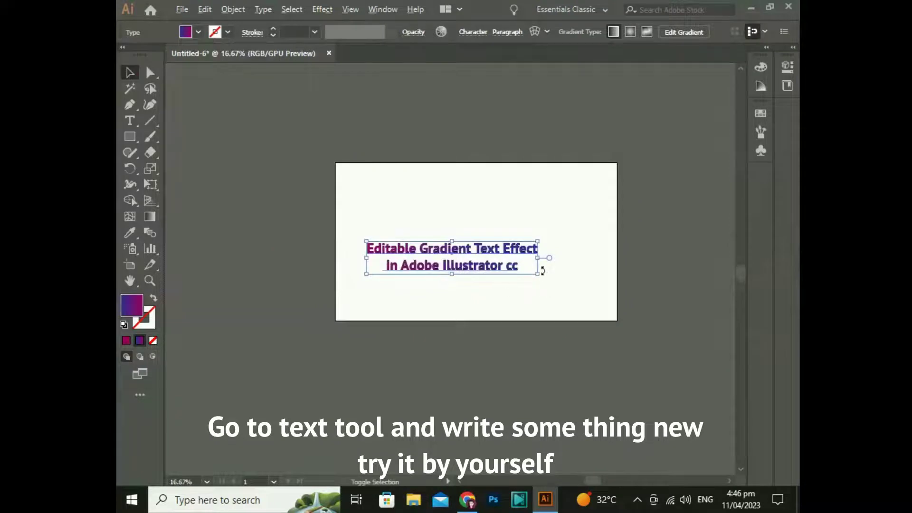
pyautogui.moveTo(537, 274); pyautogui.dragTo(567, 280)
pyautogui.moveTo(487, 269); pyautogui.dragTo(512, 258)
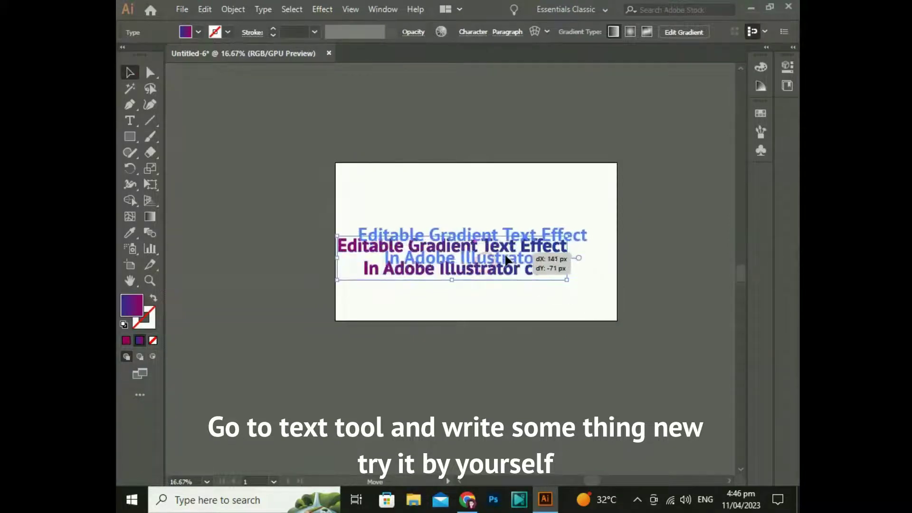
pyautogui.click(516, 298)
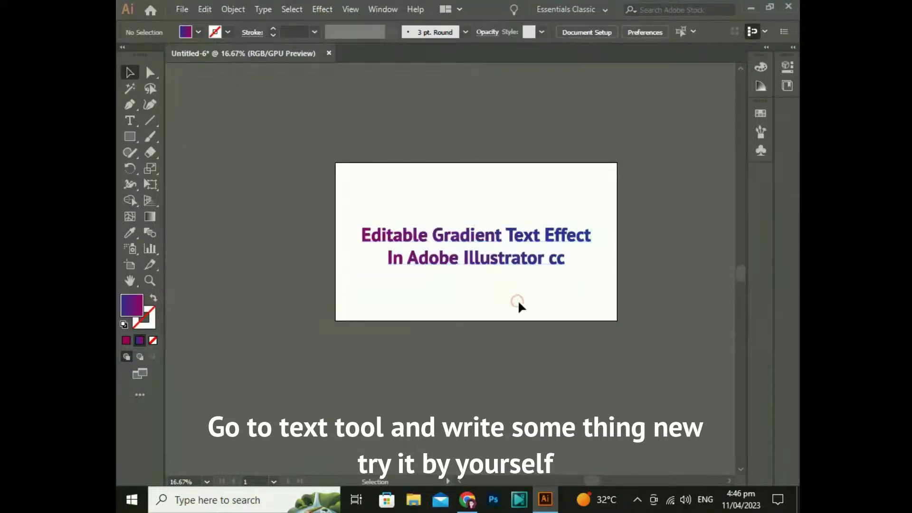
pyautogui.scroll(1, 518, 301)
pyautogui.click(526, 284)
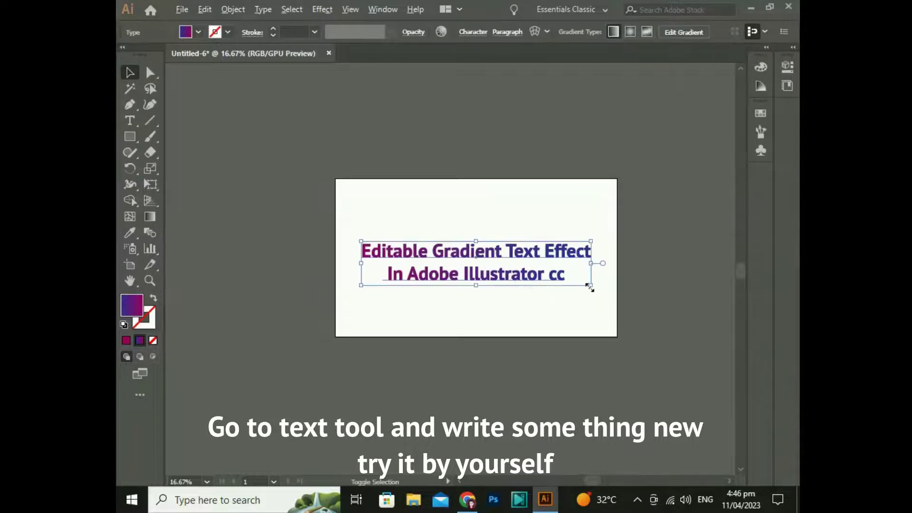
pyautogui.moveTo(590, 286); pyautogui.dragTo(598, 286)
pyautogui.click(585, 327)
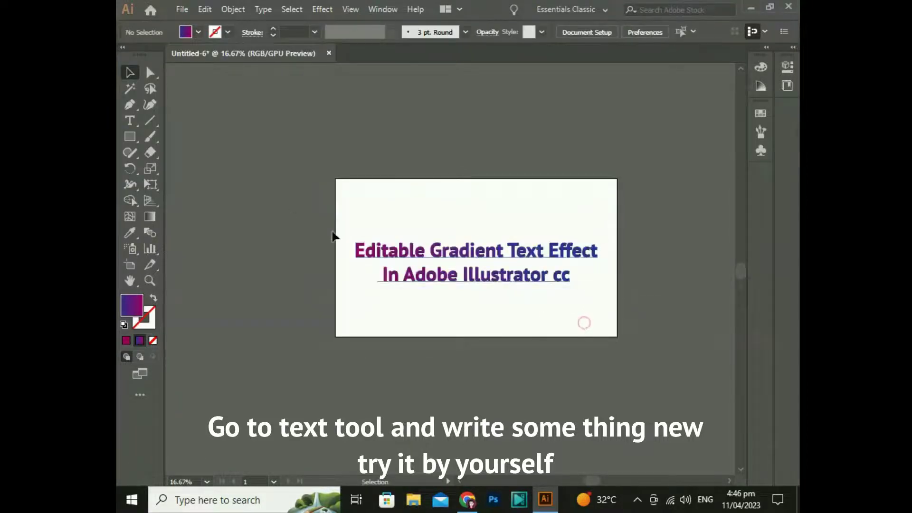
pyautogui.click(130, 136)
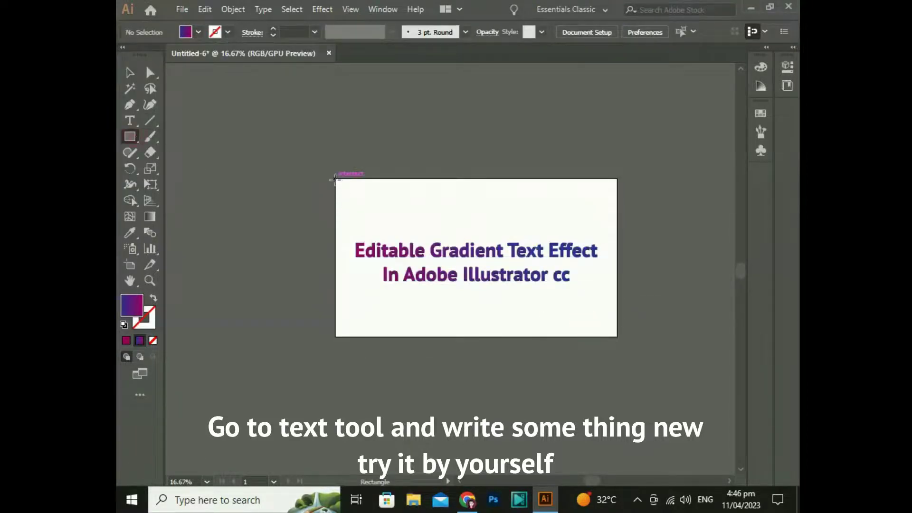
# Draw an artboard-sized rectangle and fill it with near-black.
pyautogui.moveTo(335, 179)
pyautogui.mouseDown()
pyautogui.moveTo(622, 346)
pyautogui.moveTo(617, 336)
pyautogui.mouseUp()
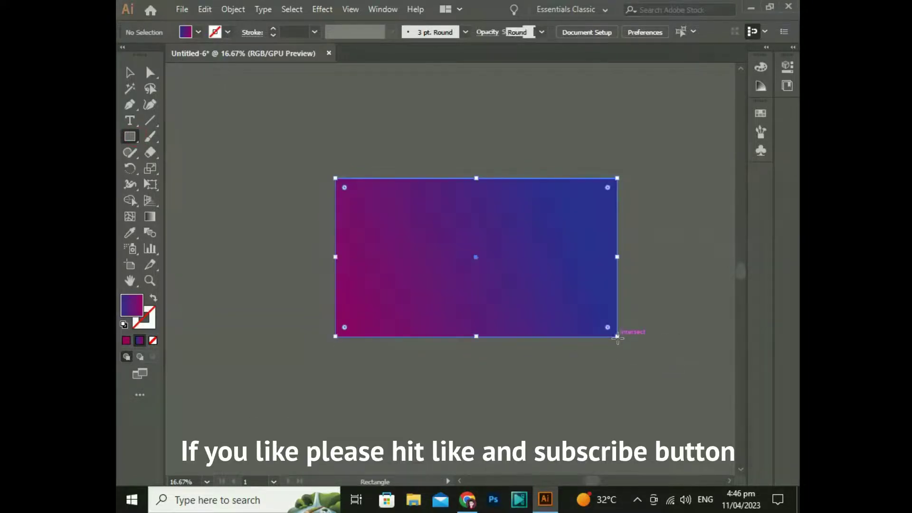
pyautogui.doubleClick(133, 313)
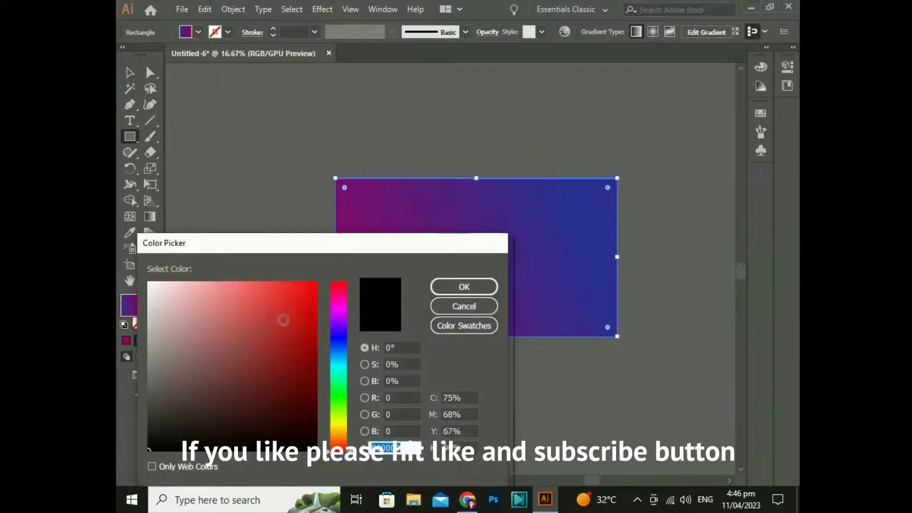
pyautogui.moveTo(282, 319); pyautogui.dragTo(313, 445)
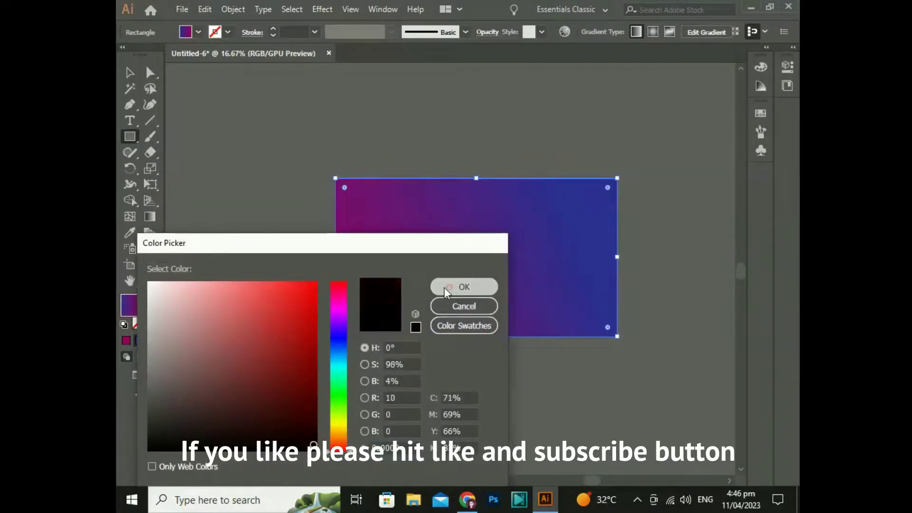
pyautogui.click(445, 287)
pyautogui.click(128, 72)
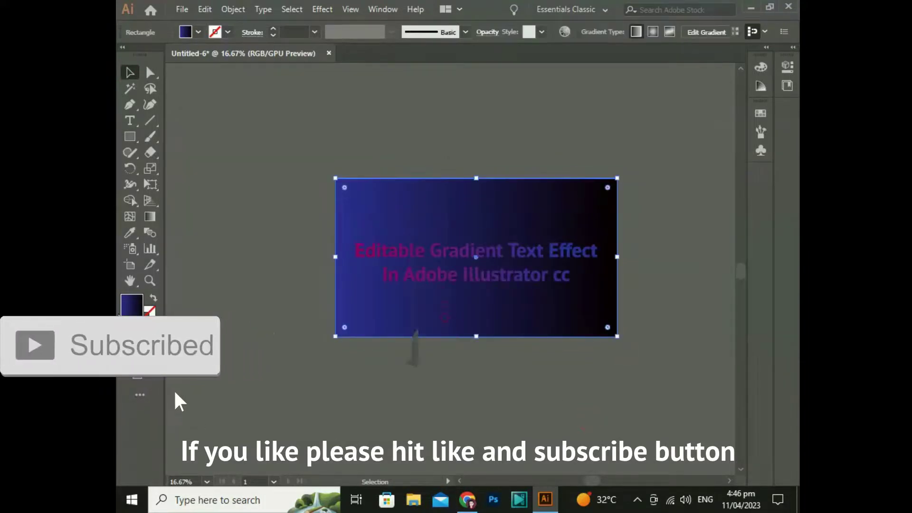
# Refill the background rectangle with dark grey #1E1D1D.
pyautogui.click(387, 386)
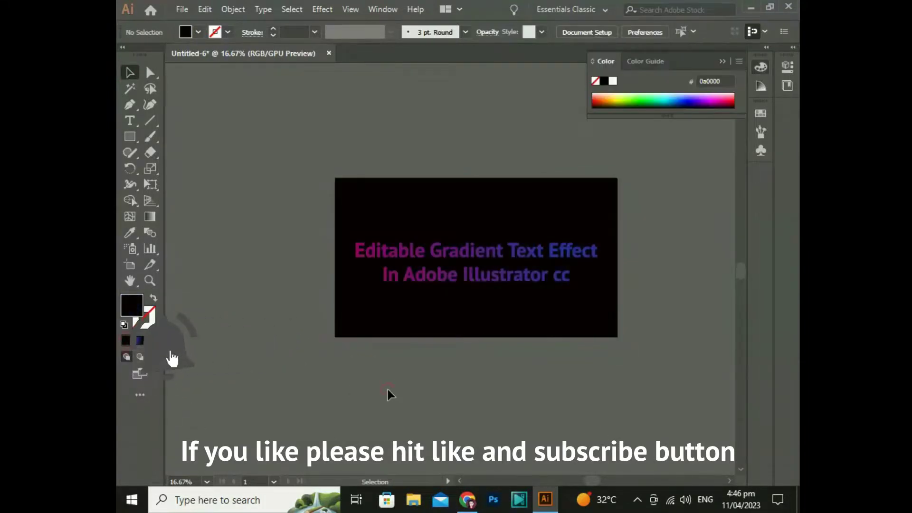
pyautogui.click(414, 314)
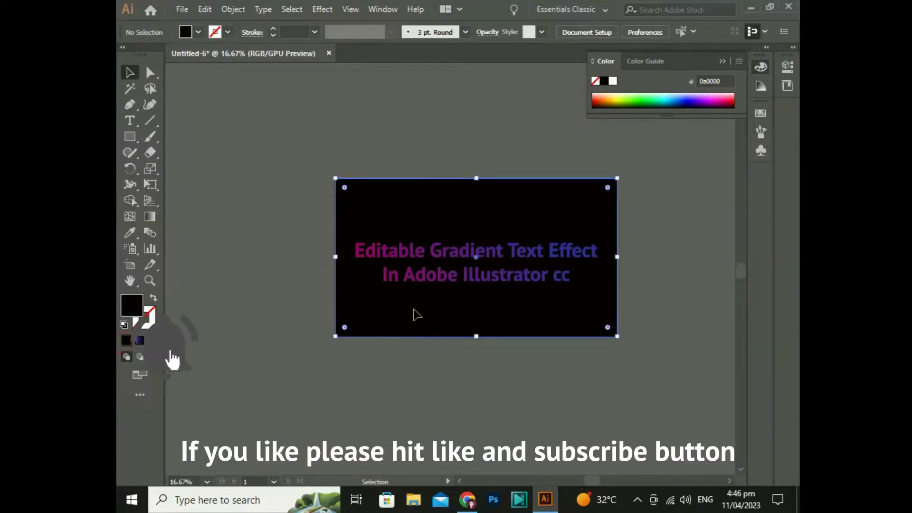
pyautogui.doubleClick(138, 310)
pyautogui.moveTo(191, 305)
pyautogui.mouseDown()
pyautogui.moveTo(265, 315)
pyautogui.moveTo(148, 413)
pyautogui.moveTo(153, 430)
pyautogui.mouseUp()
pyautogui.click(466, 286)
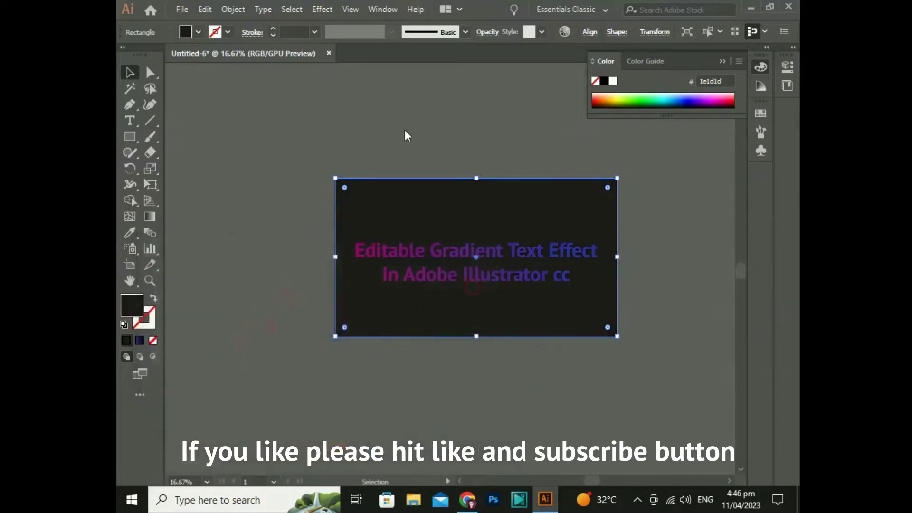
pyautogui.click(404, 130)
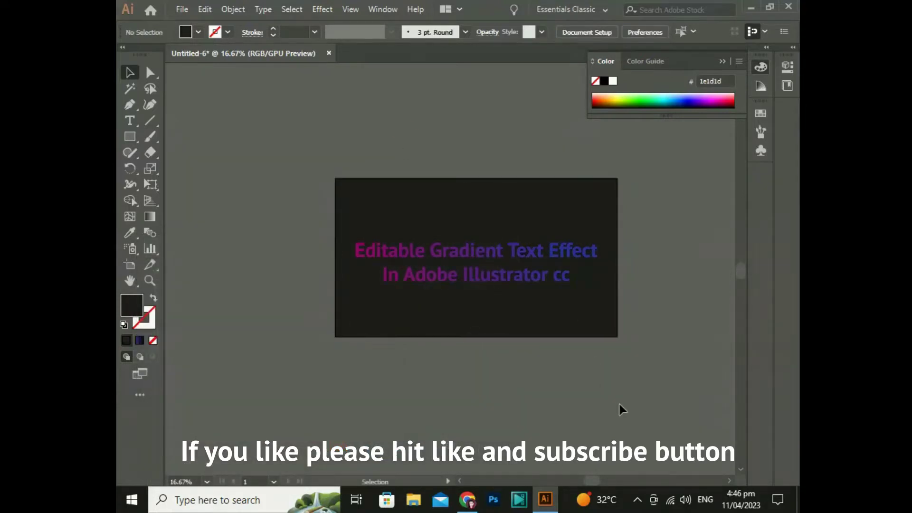